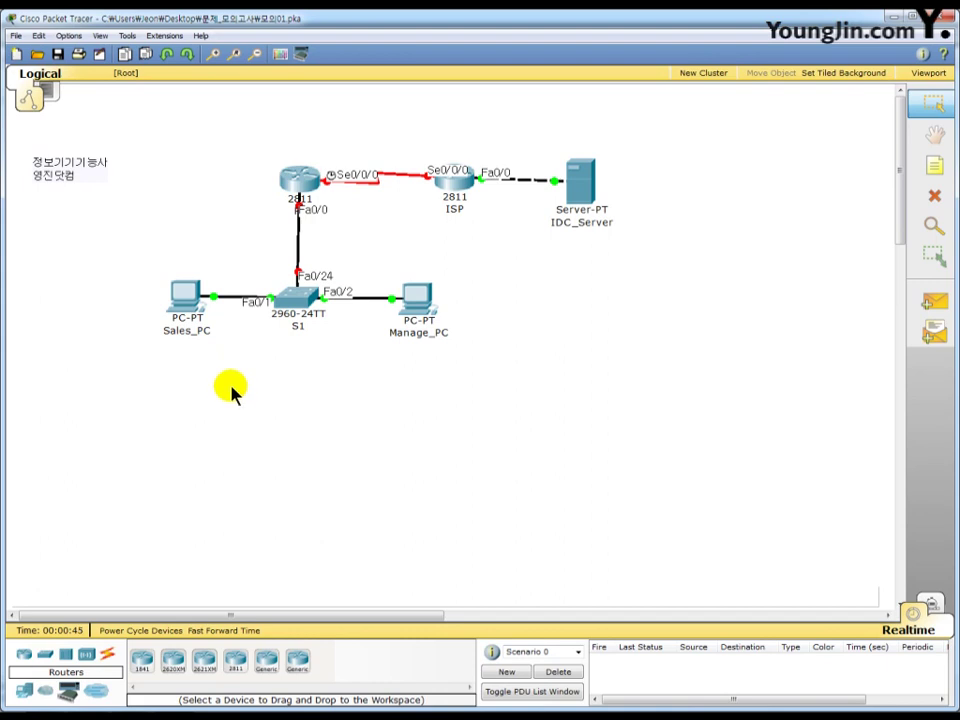
# - Open Sales_PC's IP Configuration from its Desktop applications
pyautogui.click(187, 303)
pyautogui.moveTo(88, 114); pyautogui.dragTo(476, 71)
pyautogui.click(404, 85)
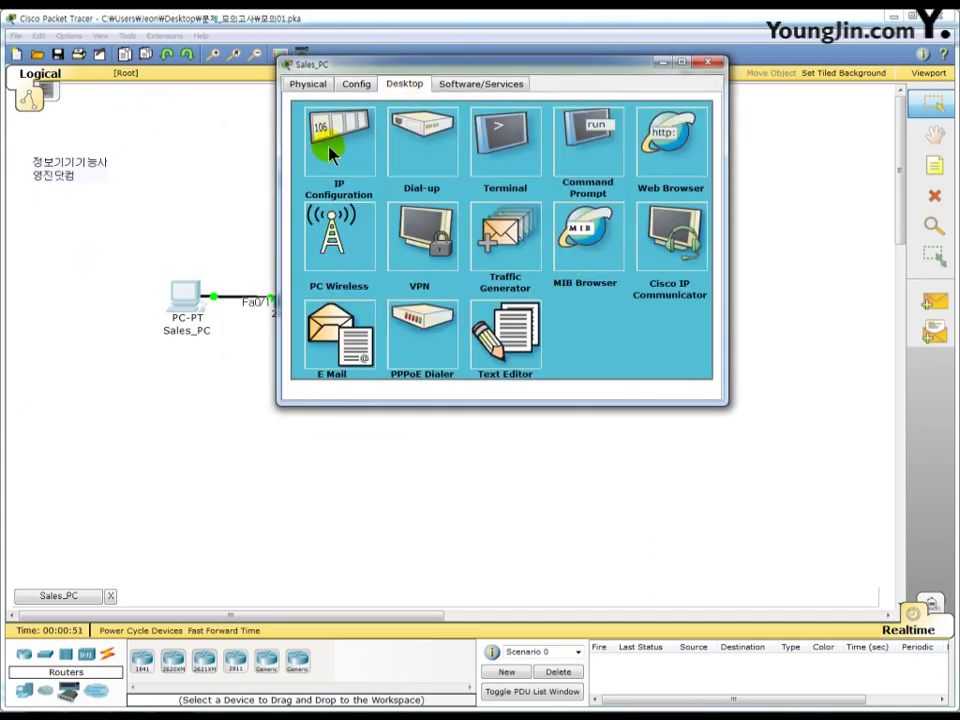
pyautogui.click(334, 138)
# - Enter IP 172.10.0.10, mask 255.255.224.0, gateway 172.10.31.254, DNS 100.30.0.10, then close the window
pyautogui.click(407, 208)
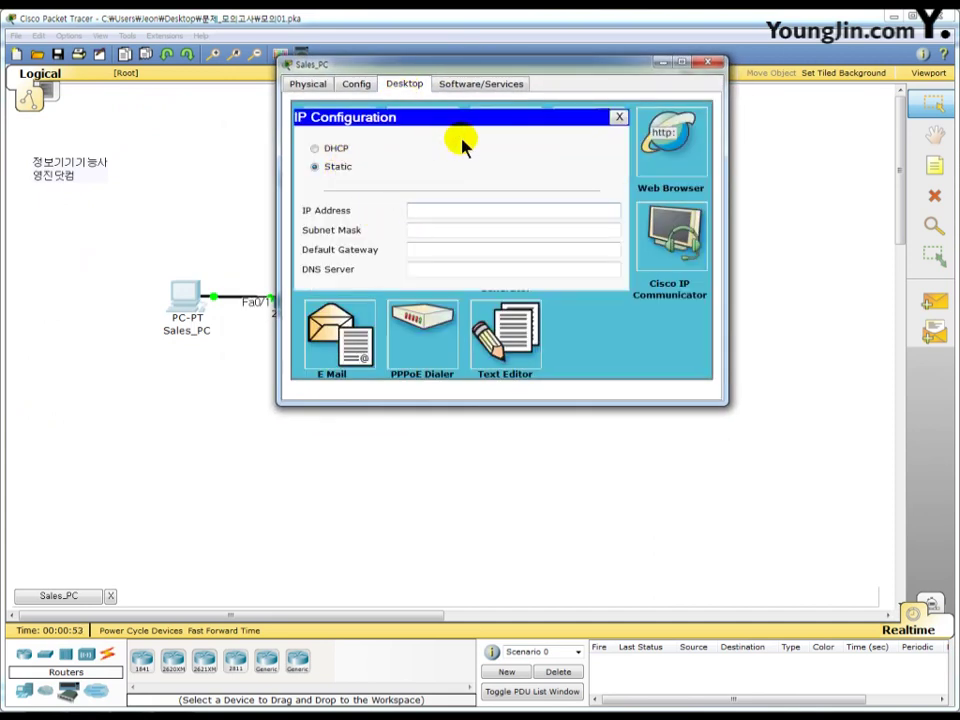
pyautogui.write('172.10.0.10')
pyautogui.press('Tab')
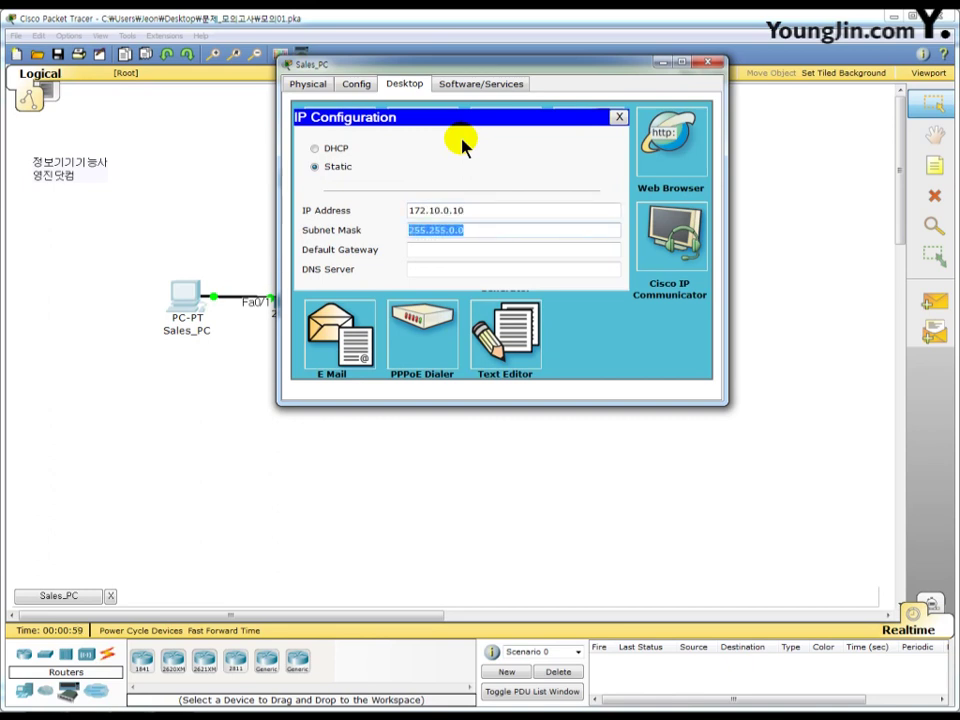
pyautogui.write('255.255')
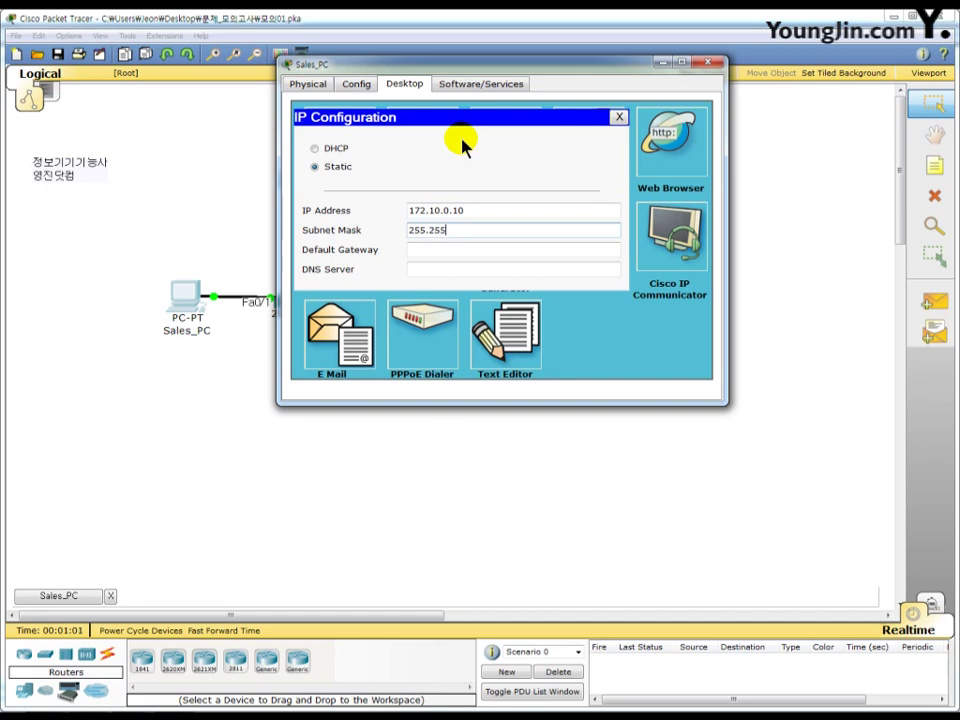
pyautogui.write('.224.0')
pyautogui.press('Tab')
pyautogui.write('172')
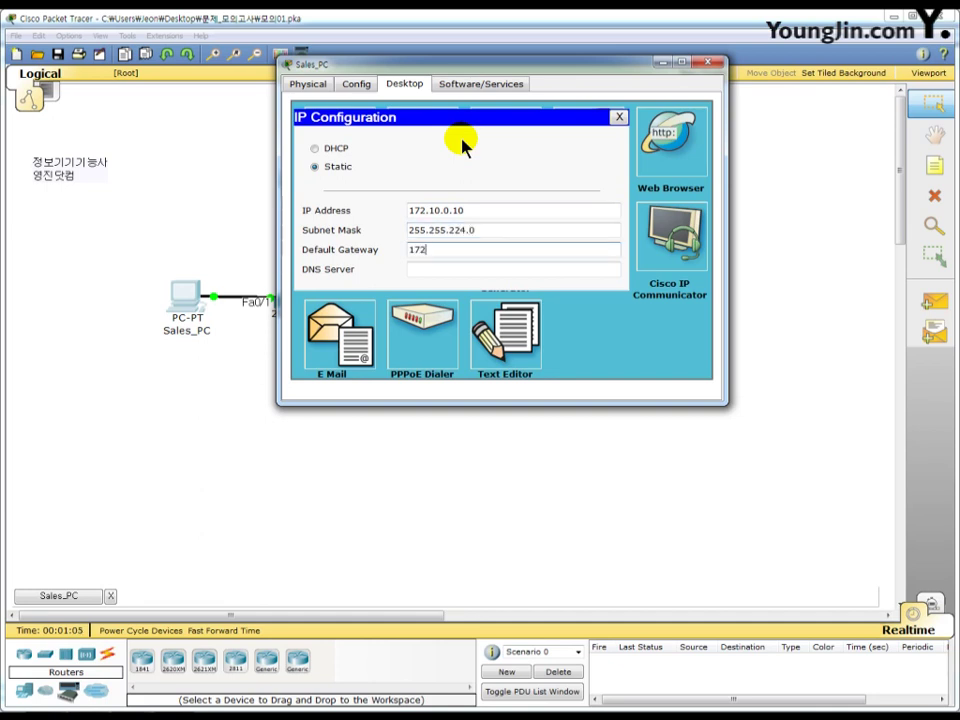
pyautogui.write('.10.31.254')
pyautogui.press('Tab')
pyautogui.write('1')
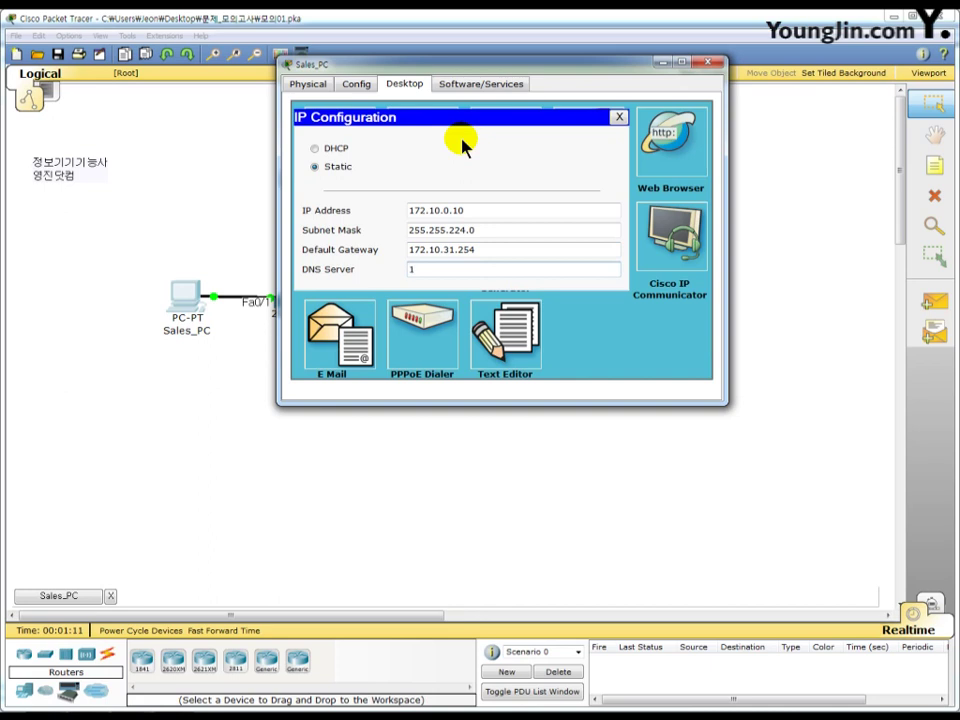
pyautogui.write('00.30.0.10')
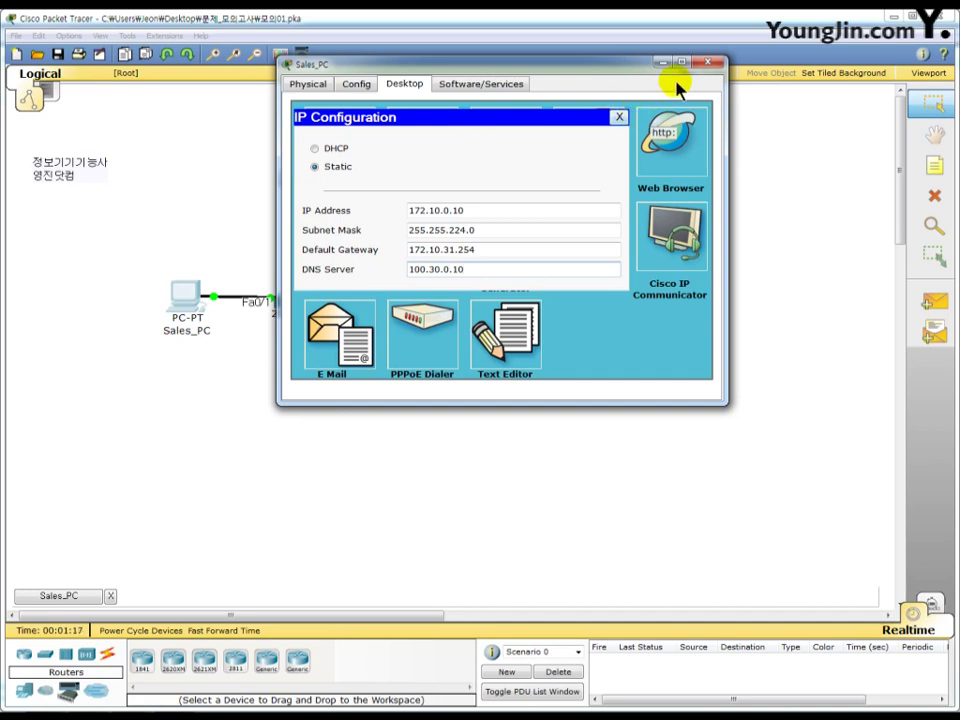
pyautogui.click(708, 64)
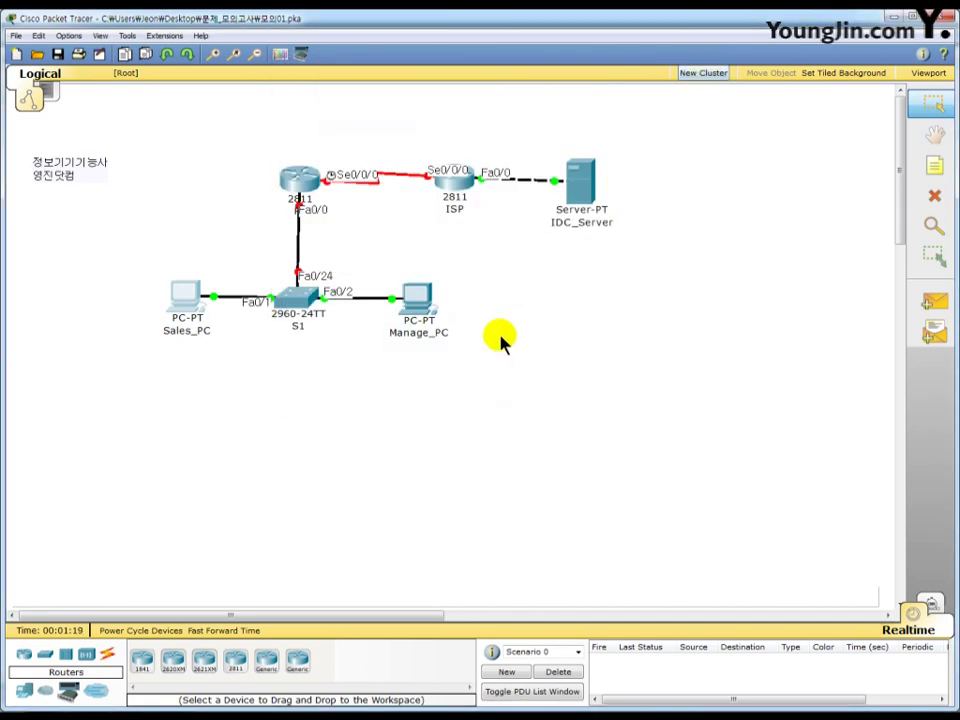
# - Open Manage_PC's IP Configuration from its Desktop applications
pyautogui.click(421, 308)
pyautogui.moveTo(291, 160); pyautogui.dragTo(531, 30)
pyautogui.click(330, 44)
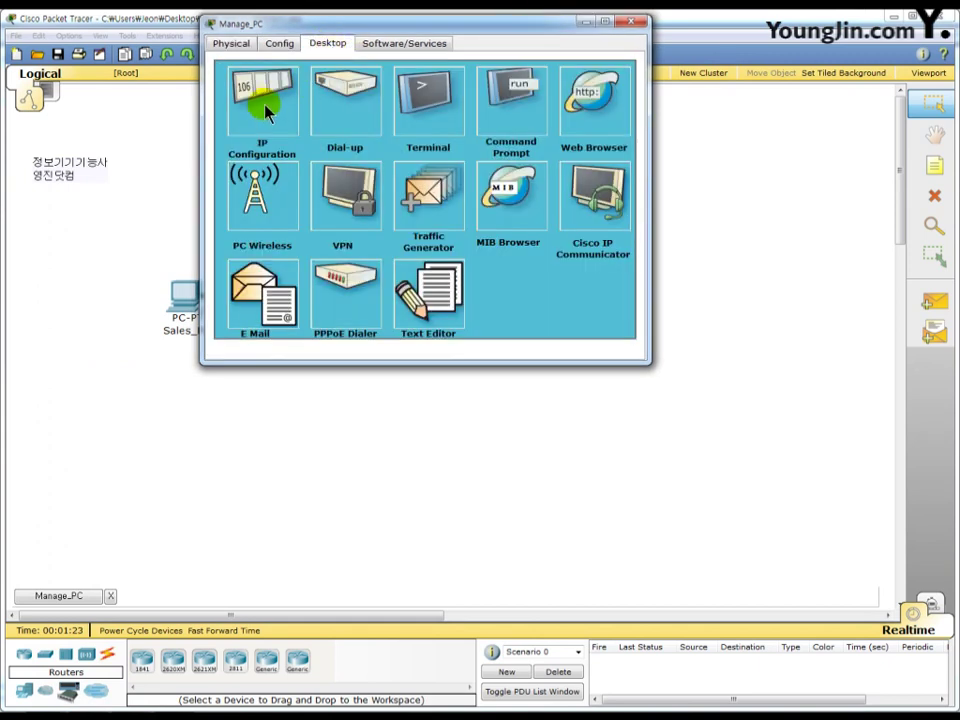
pyautogui.click(258, 92)
# - Enter IP 172.30.0.10, mask 255.255.224.0, gateway 172.30.31.254, DNS 100.30.0.10, then close the window
pyautogui.click(343, 165)
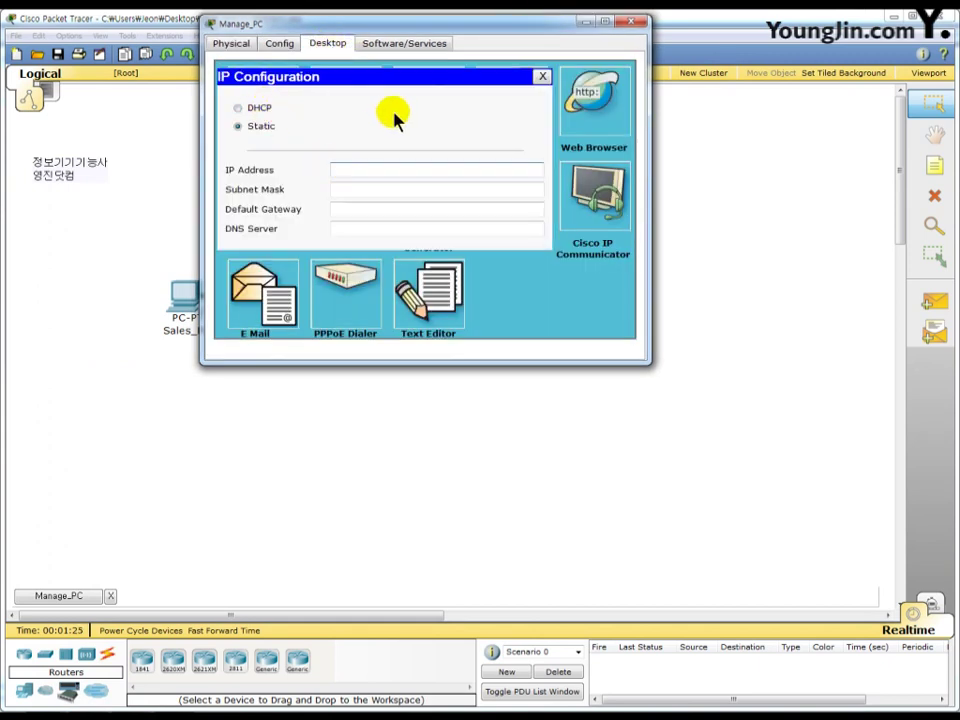
pyautogui.write('172.30.0.10')
pyautogui.press('Tab')
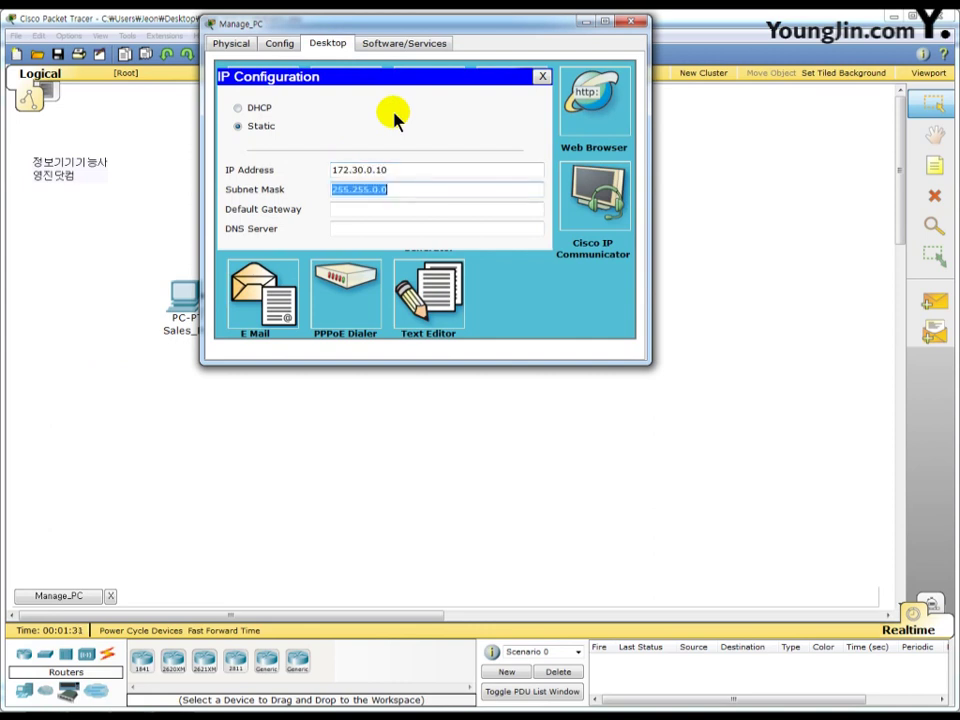
pyautogui.write('255.2')
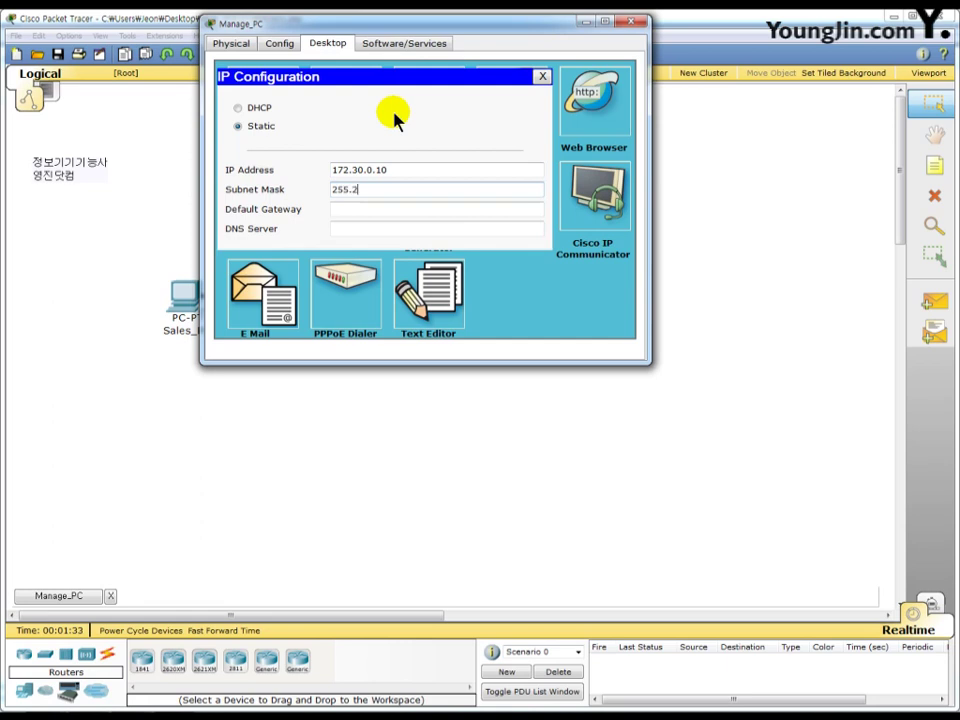
pyautogui.write('55.224.0')
pyautogui.press('Tab')
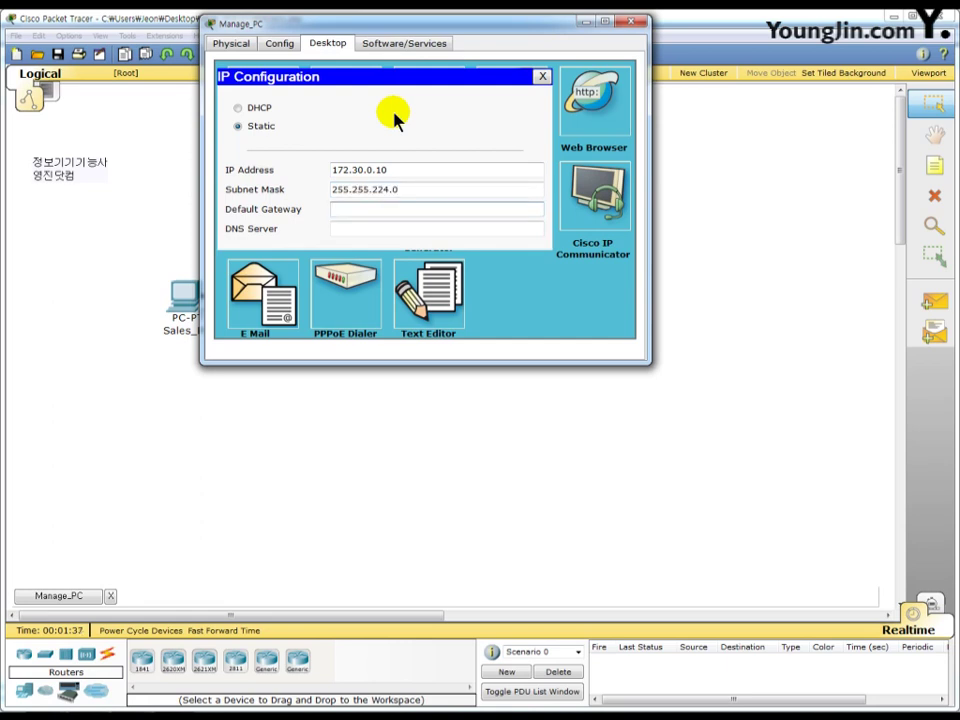
pyautogui.write('172.30.31.254')
pyautogui.press('Tab')
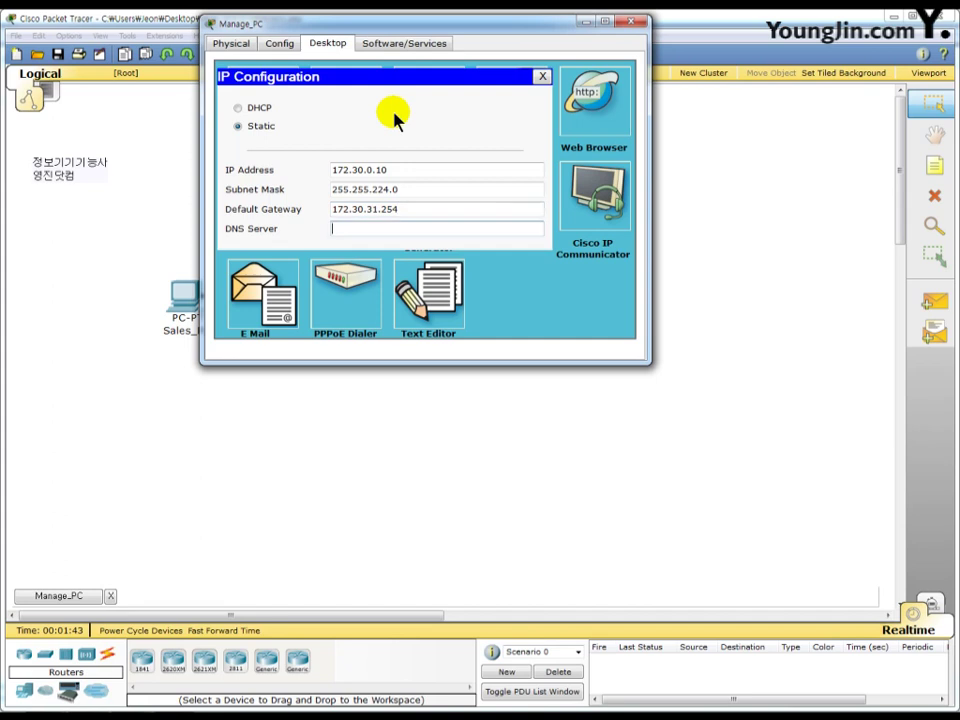
pyautogui.write('100.30.0.10')
pyautogui.click(631, 22)
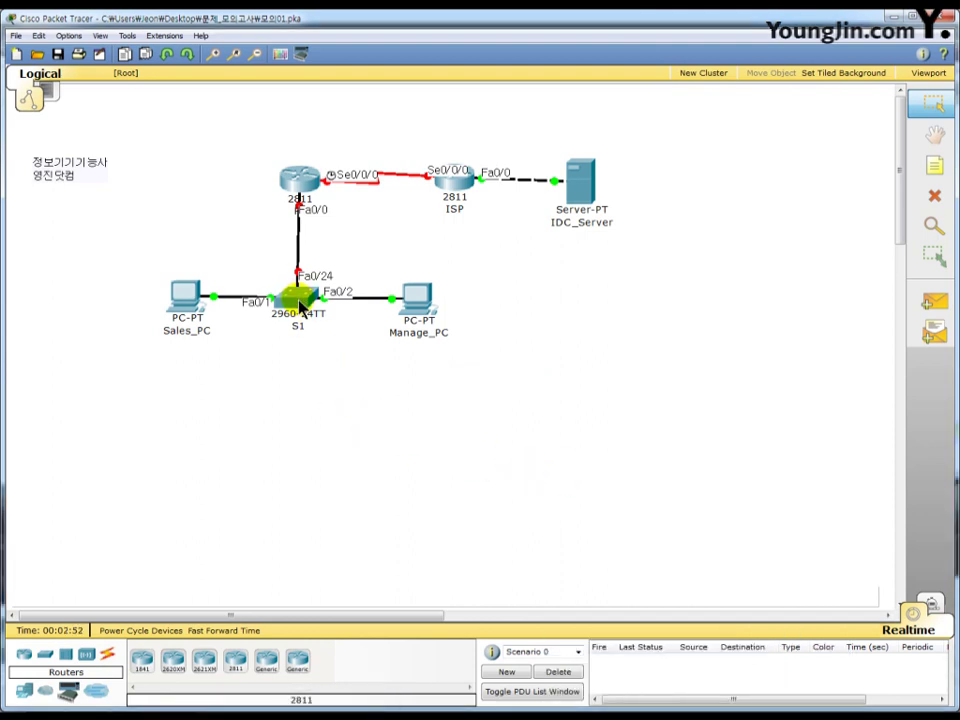
# - Open switch S1's CLI and enter global configuration mode with en and conf t
pyautogui.click(300, 308)
pyautogui.moveTo(223, 75); pyautogui.dragTo(591, 30)
pyautogui.click(349, 45)
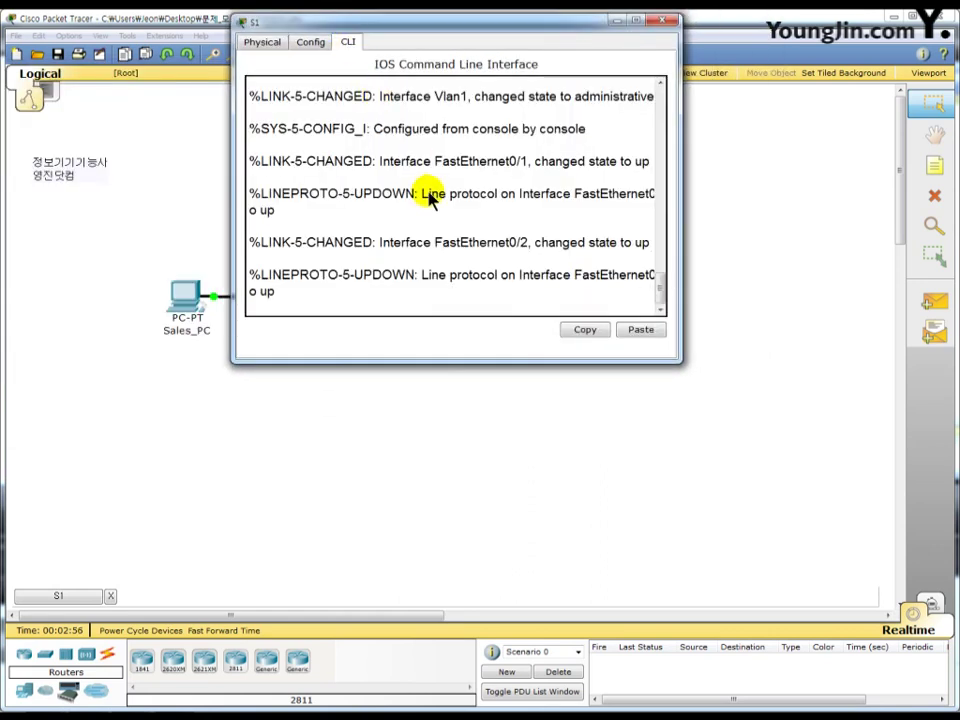
pyautogui.press('Return')
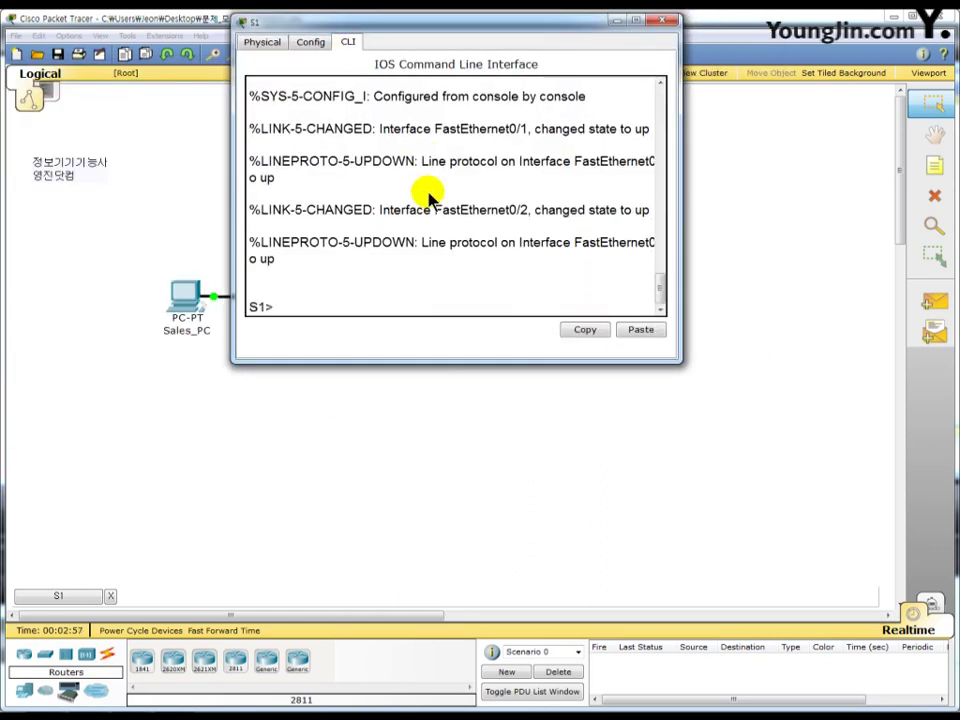
pyautogui.write('en')
pyautogui.press('Return')
pyautogui.write('conf')
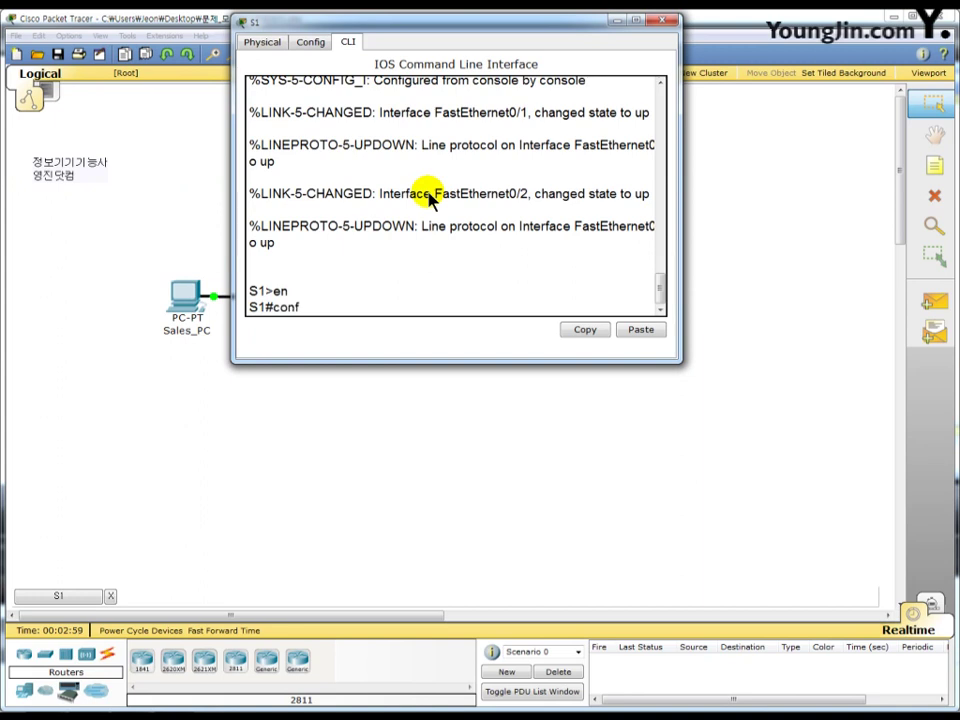
pyautogui.write(' t')
pyautogui.press('Return')
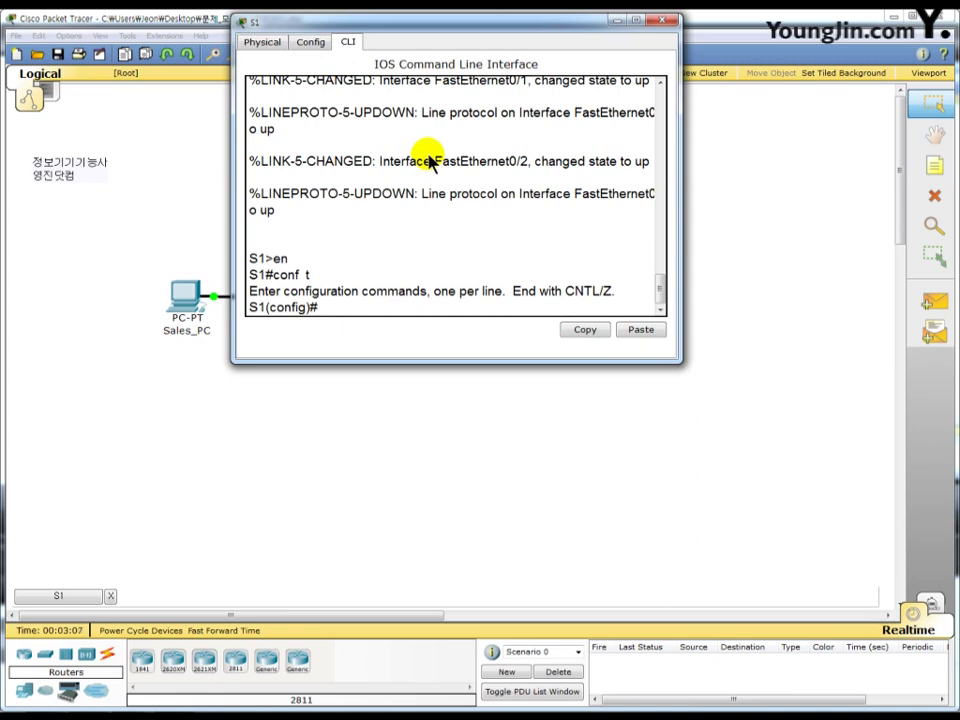
# - Create VLAN 100 named sales and VLAN 200 named office
pyautogui.write('vl 100')
pyautogui.press('Return')
pyautogui.write('n)#n')
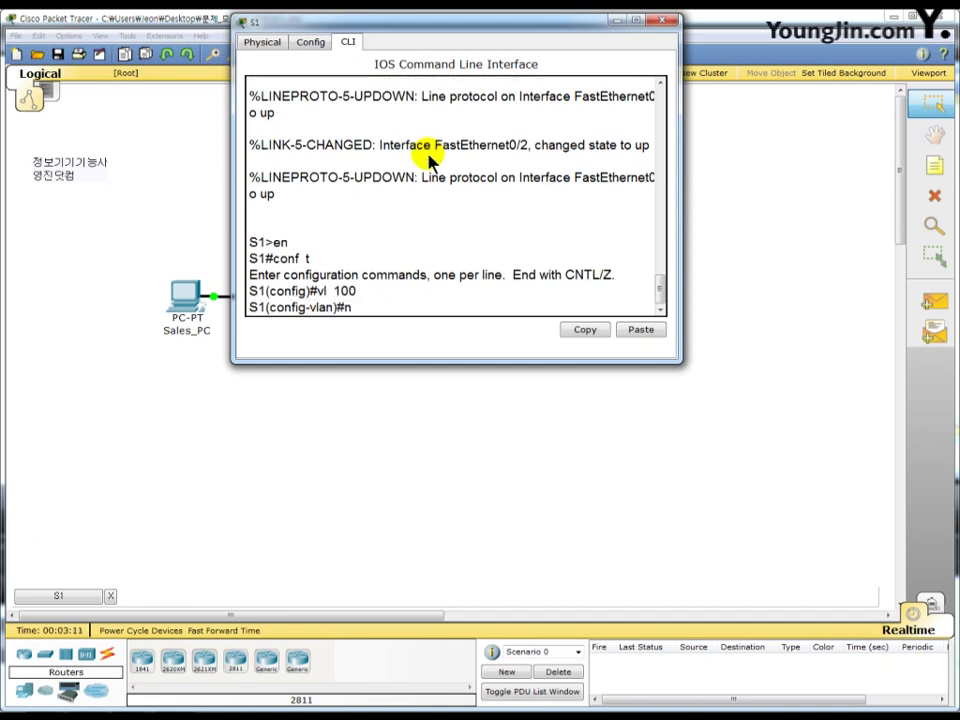
pyautogui.write('a sales')
pyautogui.press('Return')
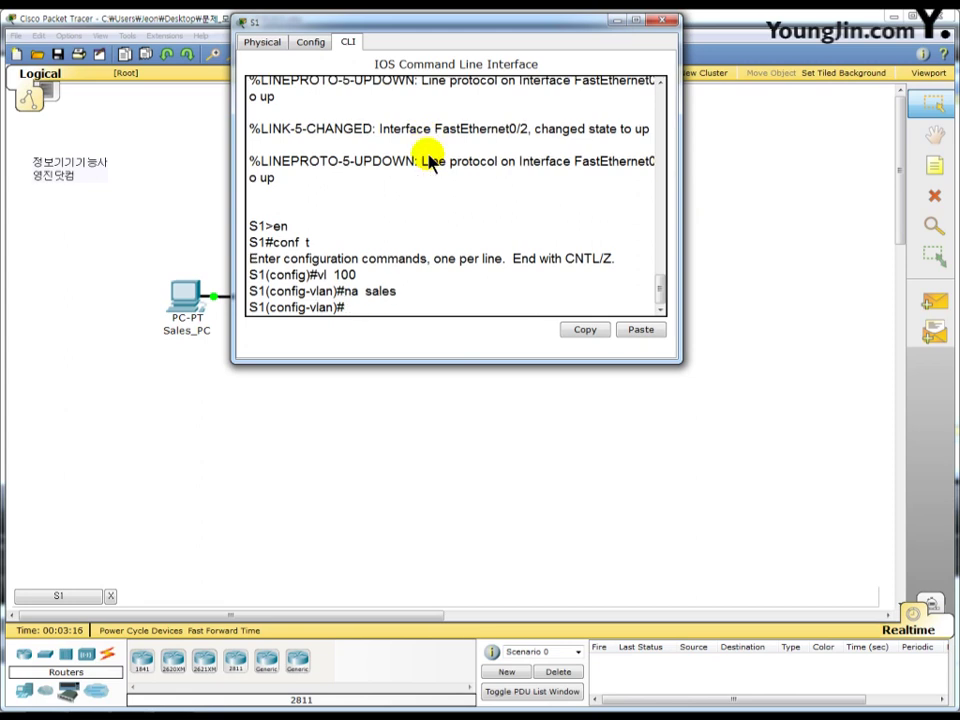
pyautogui.write('vl  200')
pyautogui.press('Return')
pyautogui.write('na')
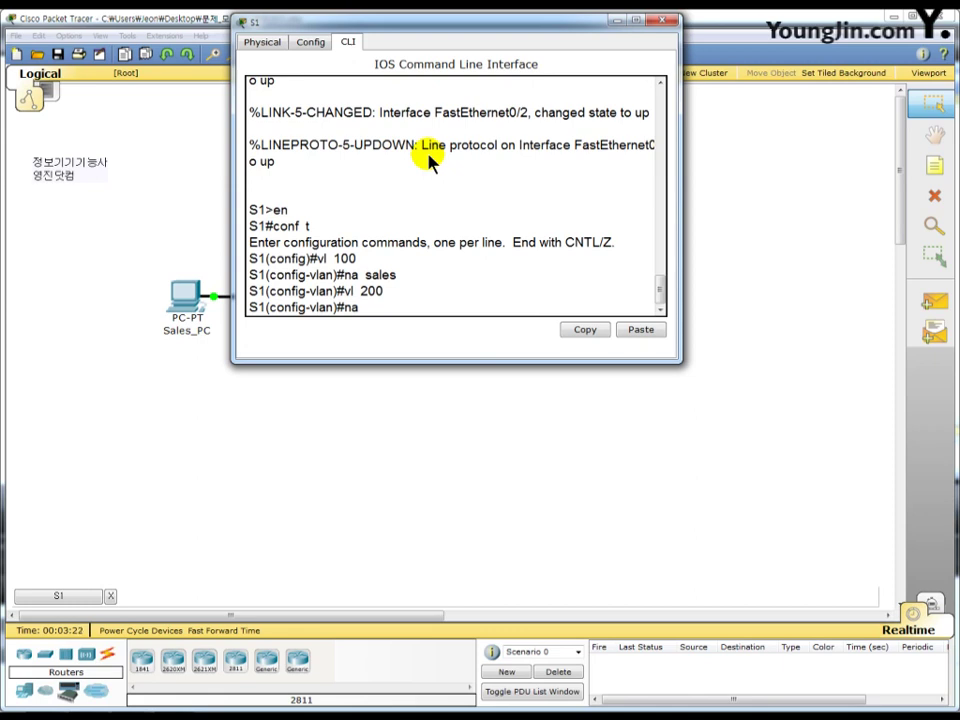
pyautogui.write(' office')
pyautogui.press('Return')
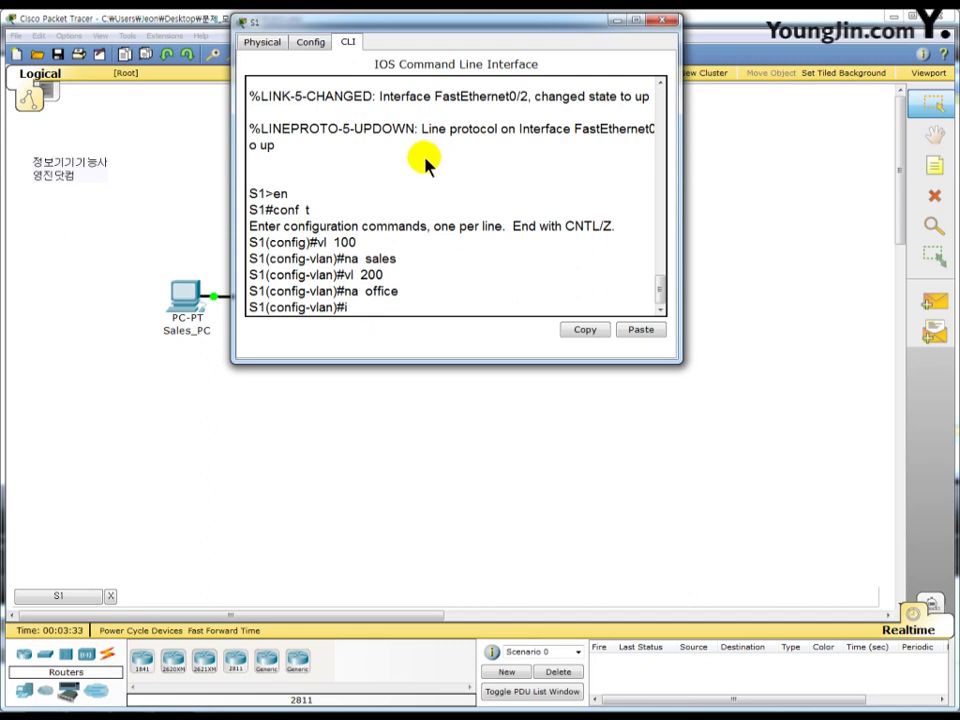
# - Make S1's port Fa0/1 an access port in VLAN 100
pyautogui.write('nt f0/1')
pyautogui.press('Return')
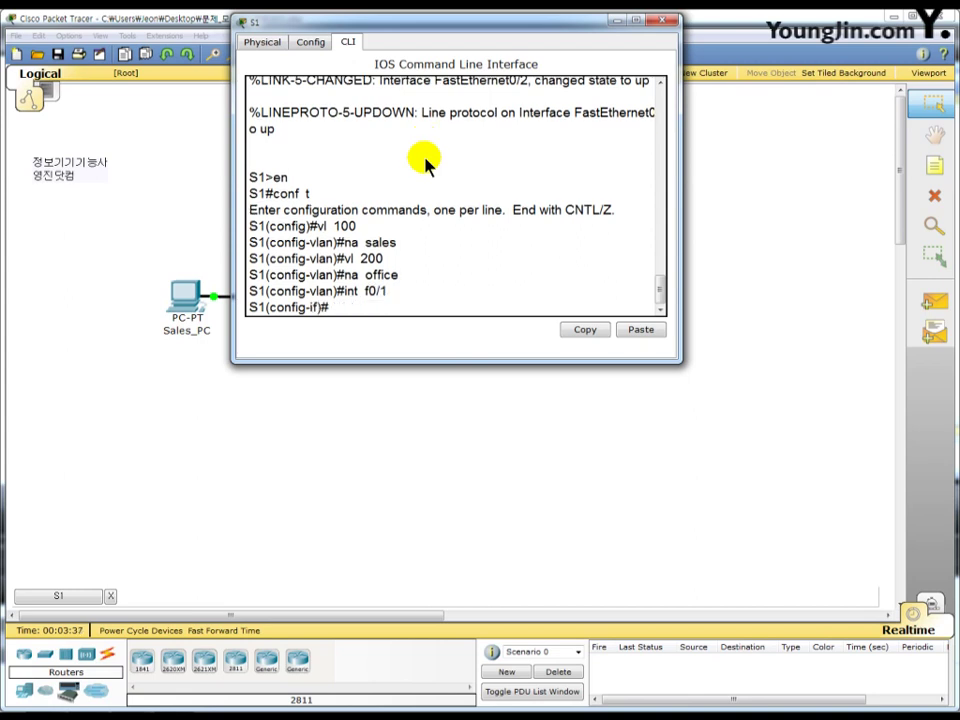
pyautogui.write('sw mo acc')
pyautogui.press('Return')
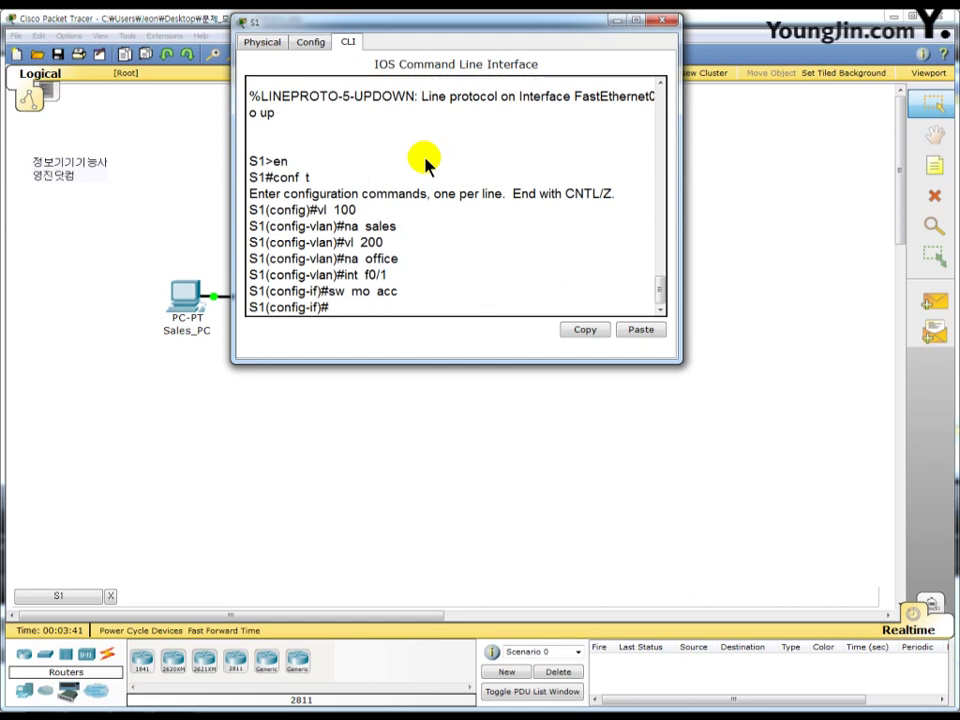
pyautogui.write('sw acc vl 100')
pyautogui.press('Return')
# - Make S1's port Fa0/2 an access port in VLAN 200
pyautogui.write('int')
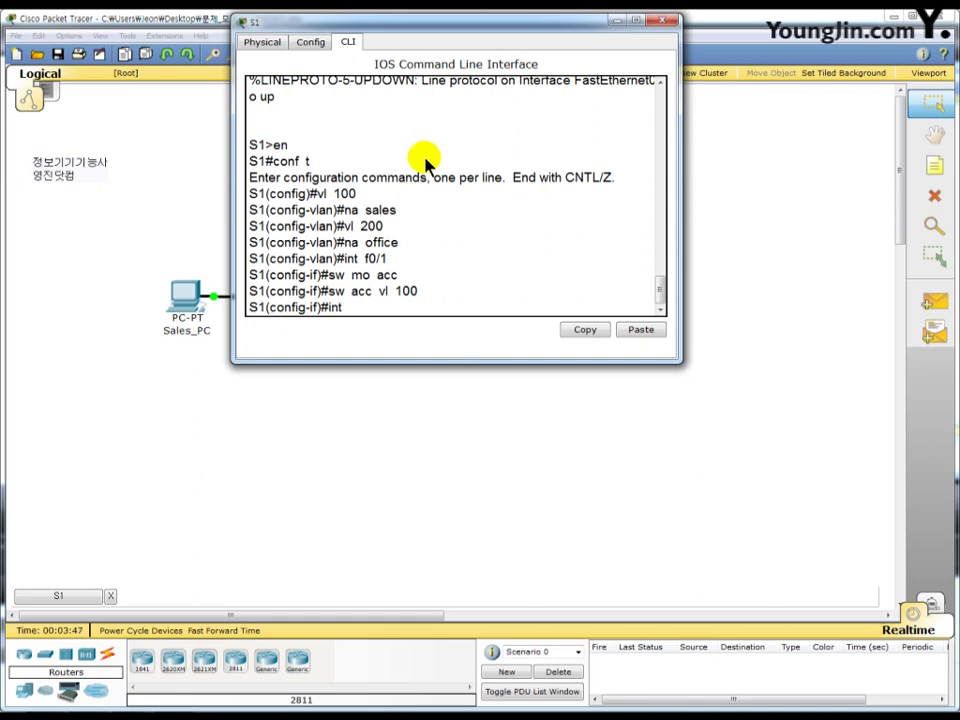
pyautogui.write(' f0/2')
pyautogui.press('Return')
pyautogui.write('sw')
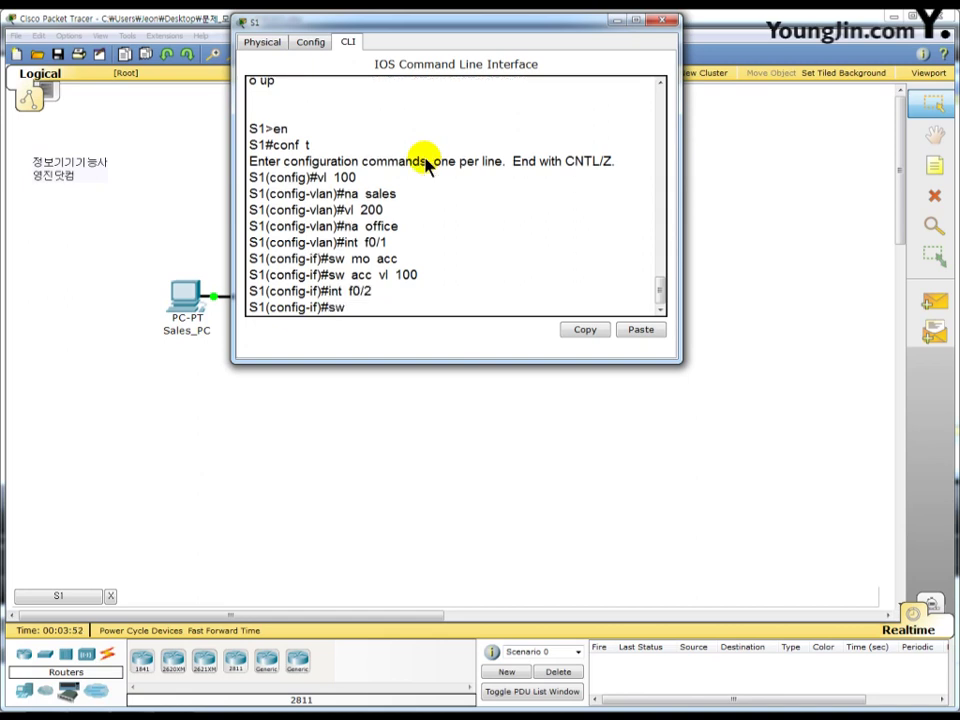
pyautogui.write(' mo acc')
pyautogui.press('Return')
pyautogui.write('sw ac')
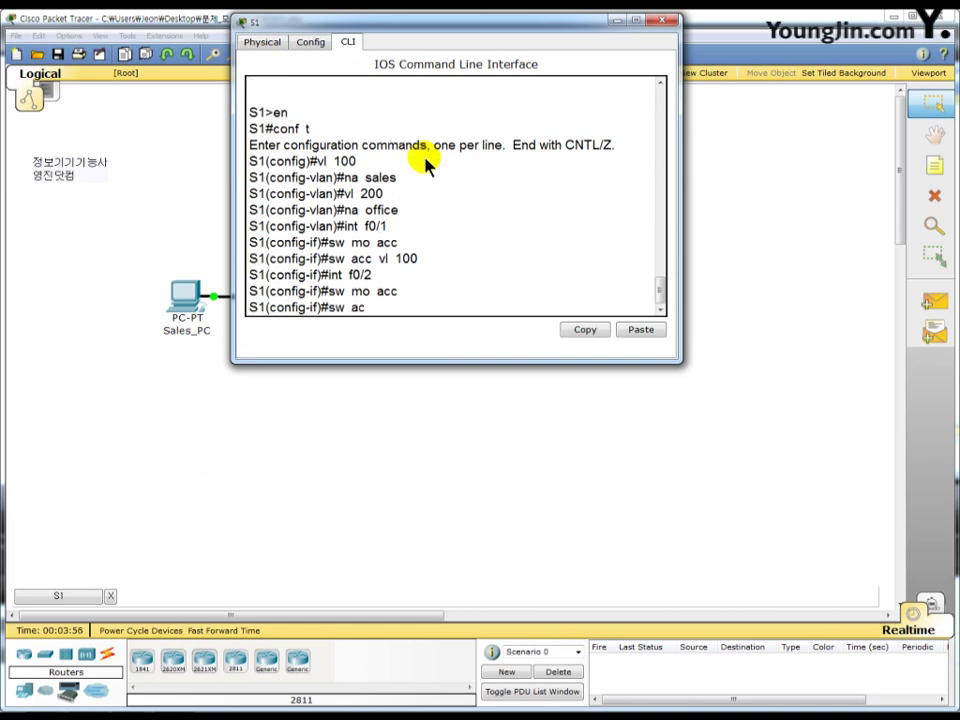
pyautogui.write('c vl 200')
pyautogui.press('Return')
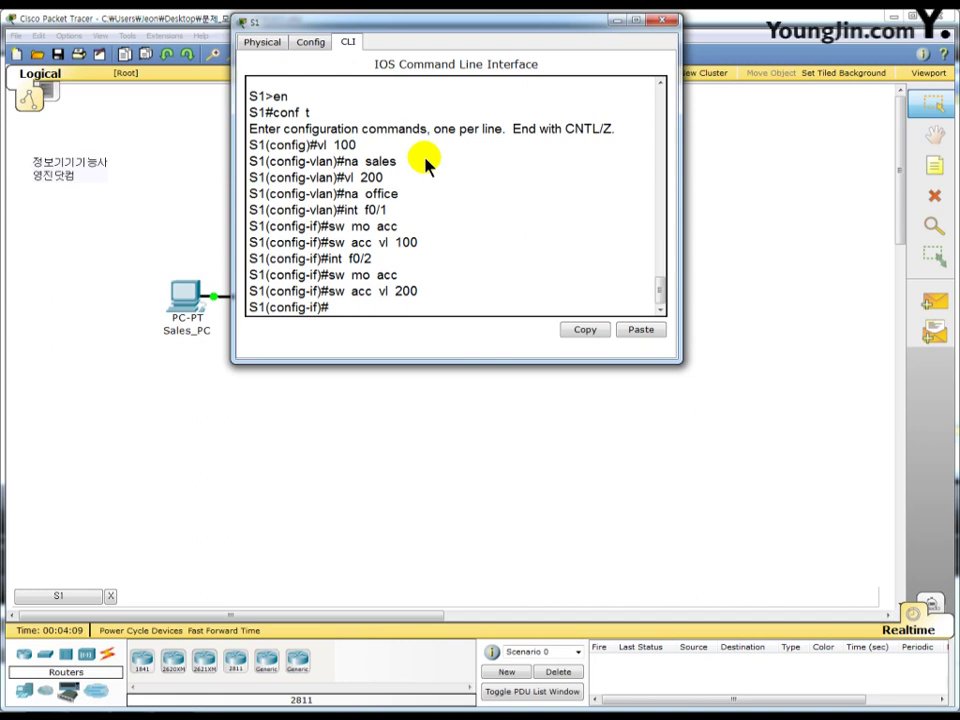
pyautogui.write('int  vl  200')
# - Give interface Vlan200 address 172.30.0.2 255.255.224.0, enable it, and set default gateway 172.30.31.254
pyautogui.press('Return')
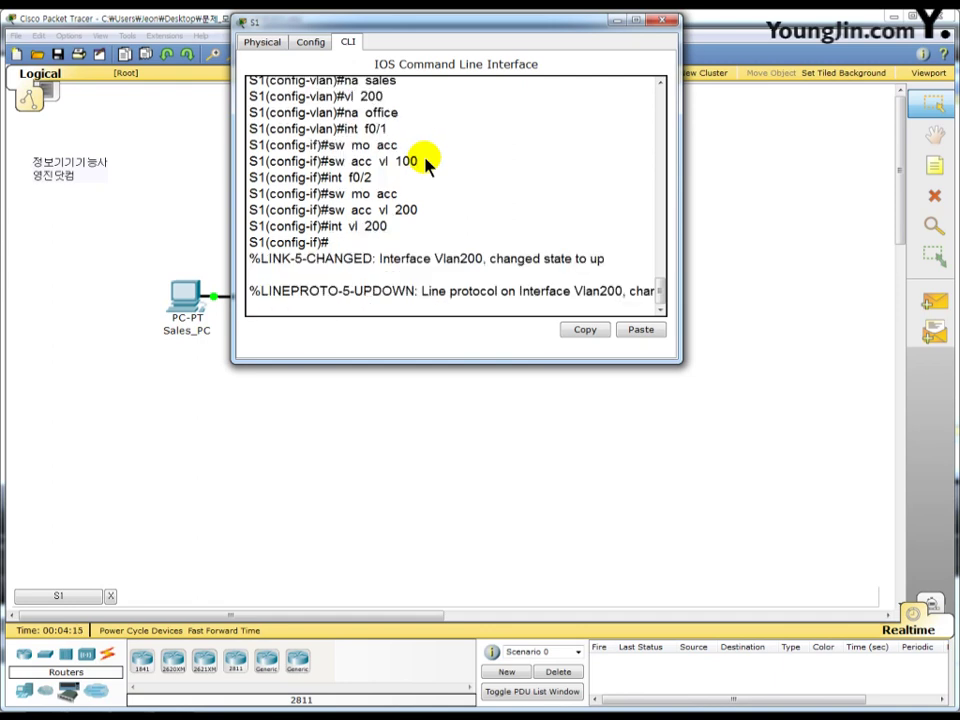
pyautogui.press('Return')
pyautogui.write('ip add')
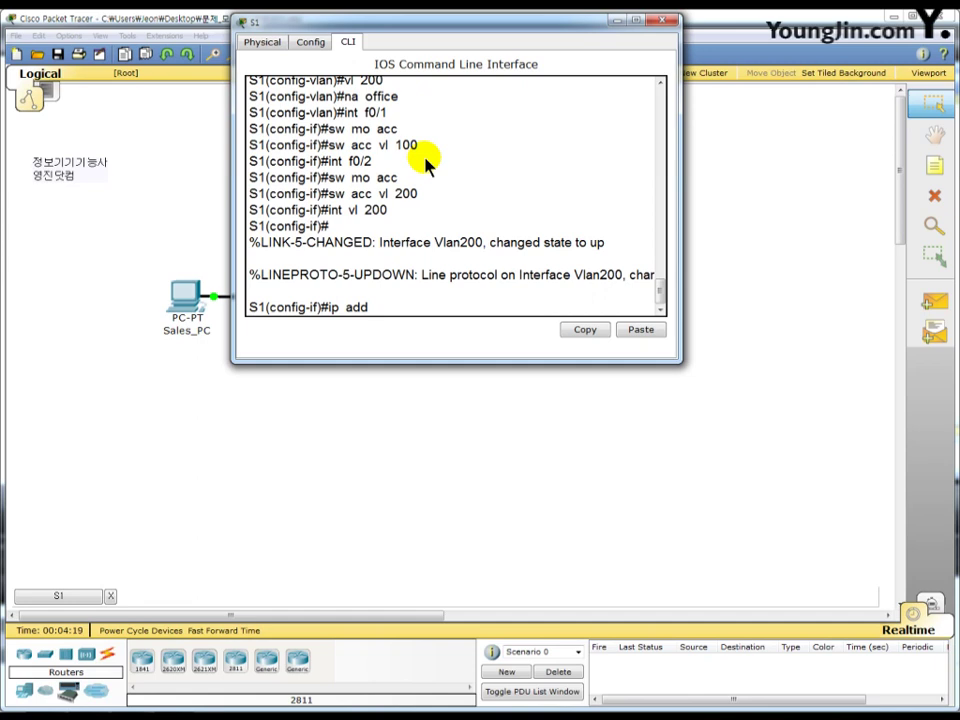
pyautogui.write(' 172.30.0.2 255')
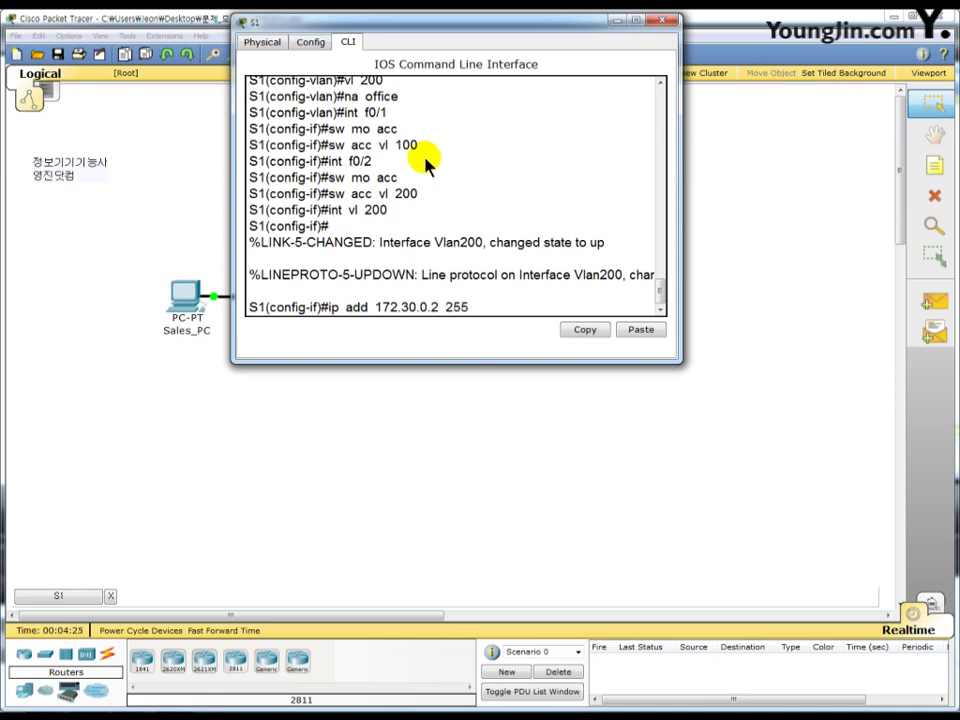
pyautogui.write('.255.224.0')
pyautogui.press('Return')
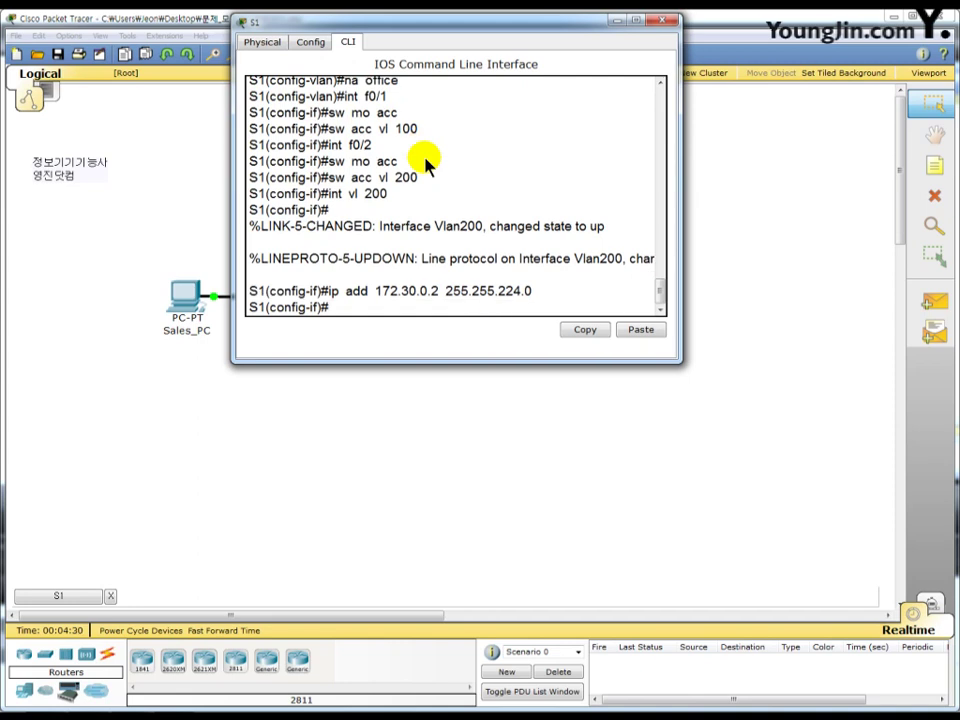
pyautogui.write('no sh')
pyautogui.press('Return')
pyautogui.write('ip')
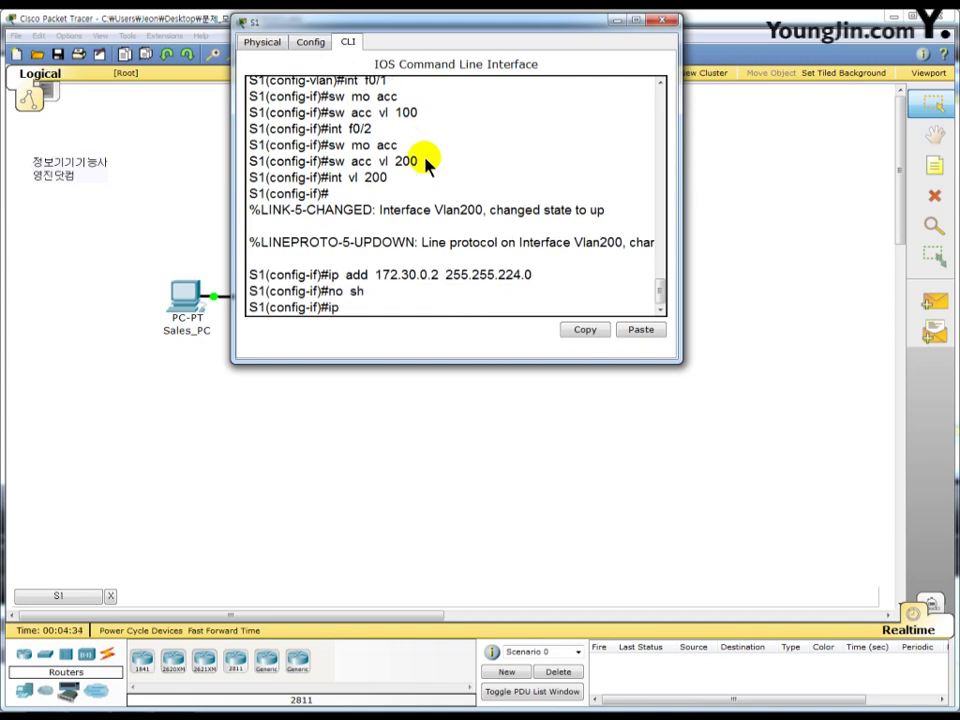
pyautogui.write(' de 172.30.31.2')
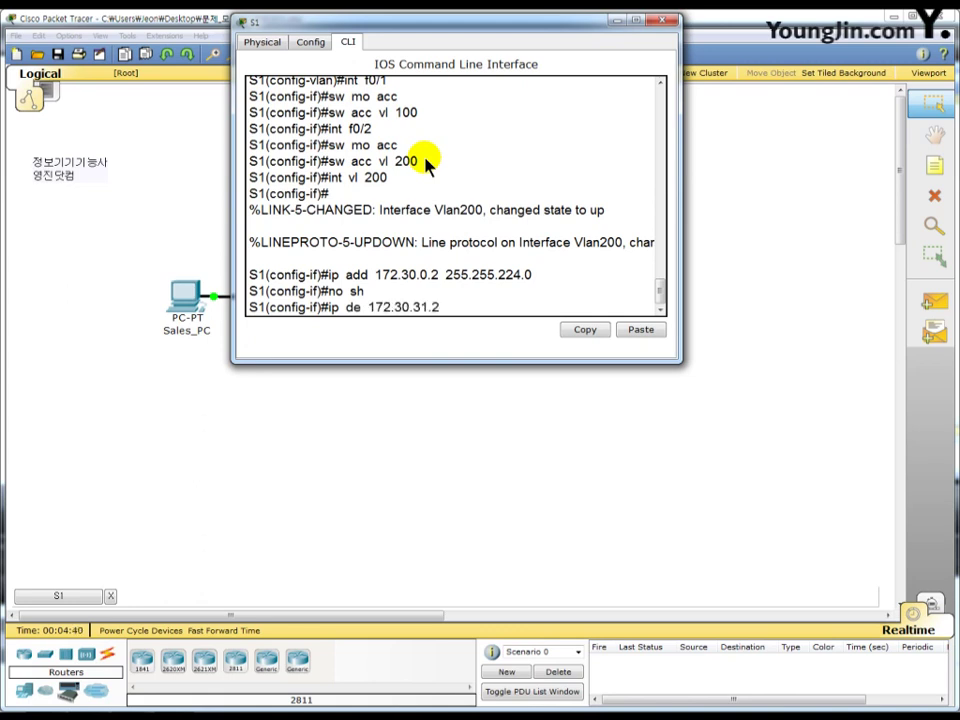
pyautogui.write('54')
pyautogui.press('Return')
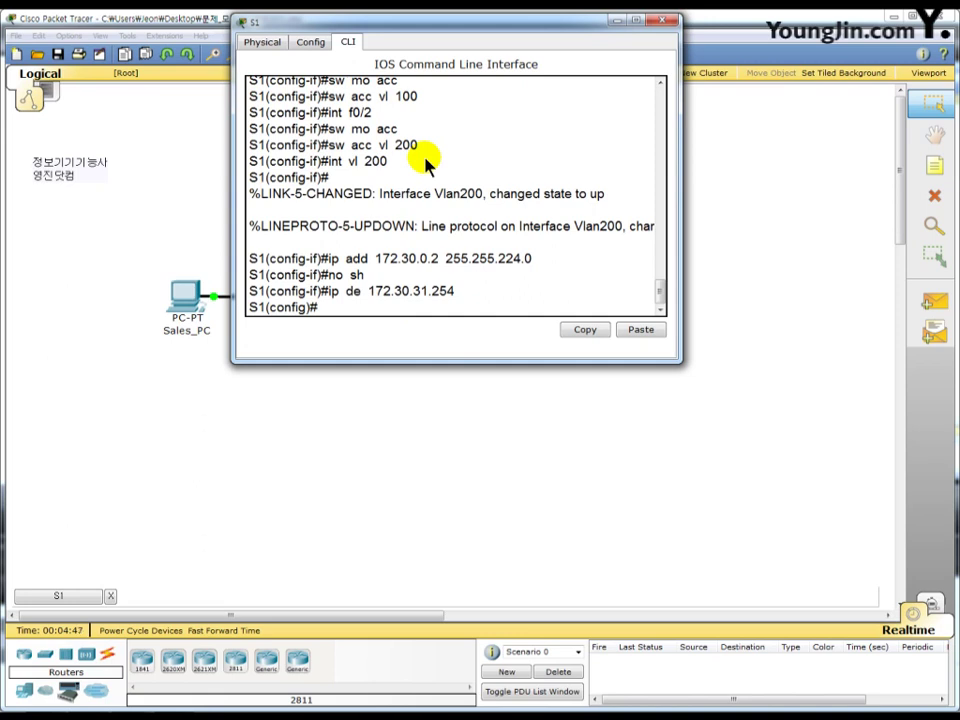
pyautogui.write('int f0/24')
# - Set S1's port Fa0/24 to trunk mode and close the S1 window
pyautogui.press('Return')
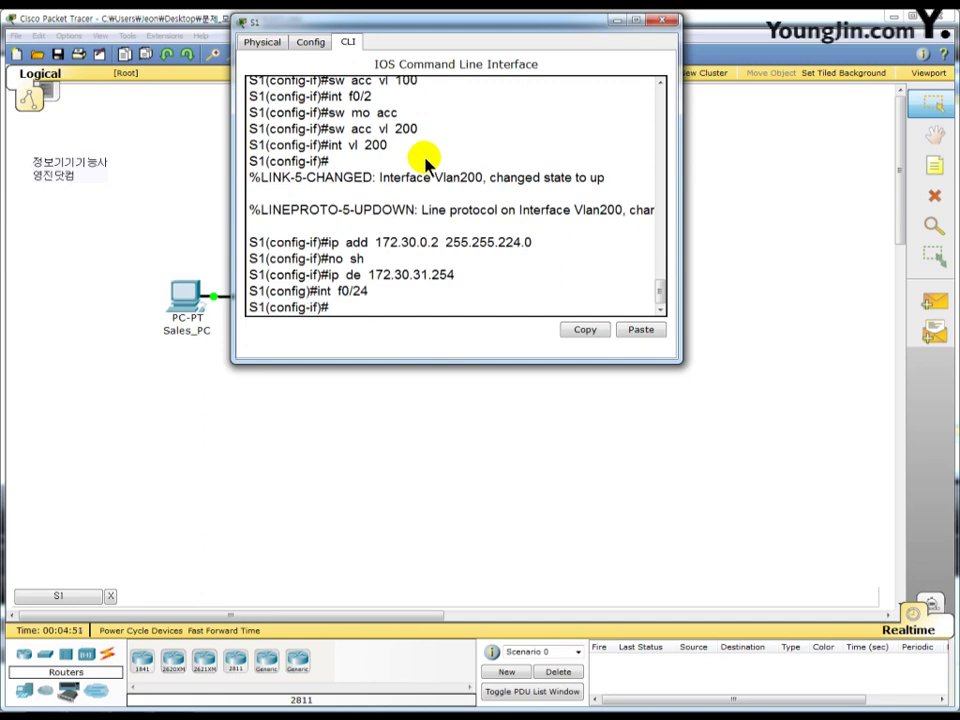
pyautogui.write('sw m')
pyautogui.write('o tr')
pyautogui.press('Return')
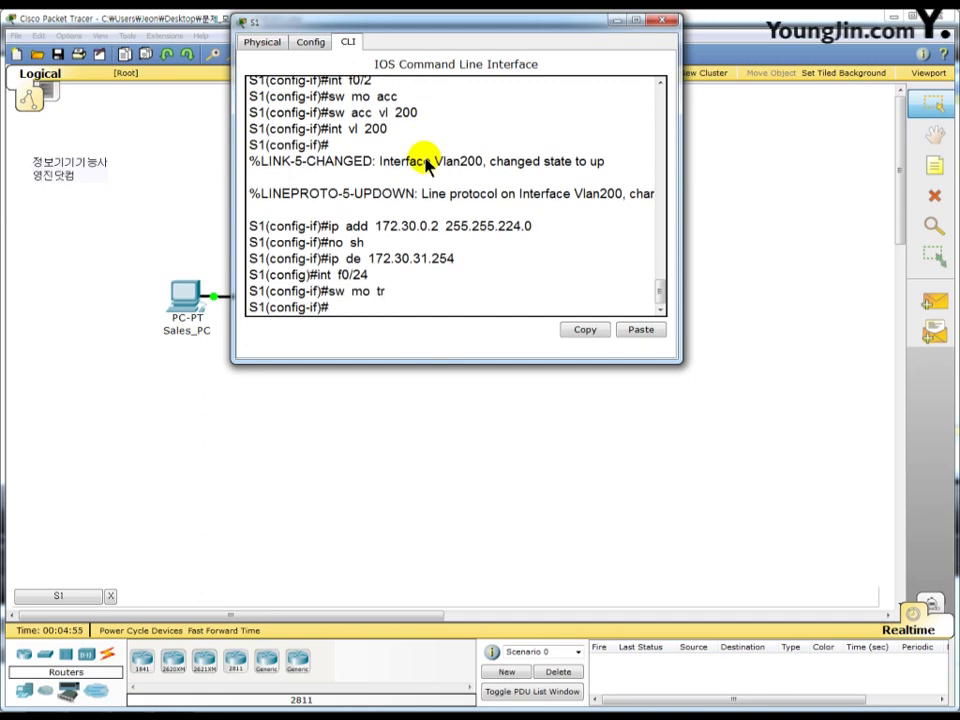
pyautogui.click(664, 22)
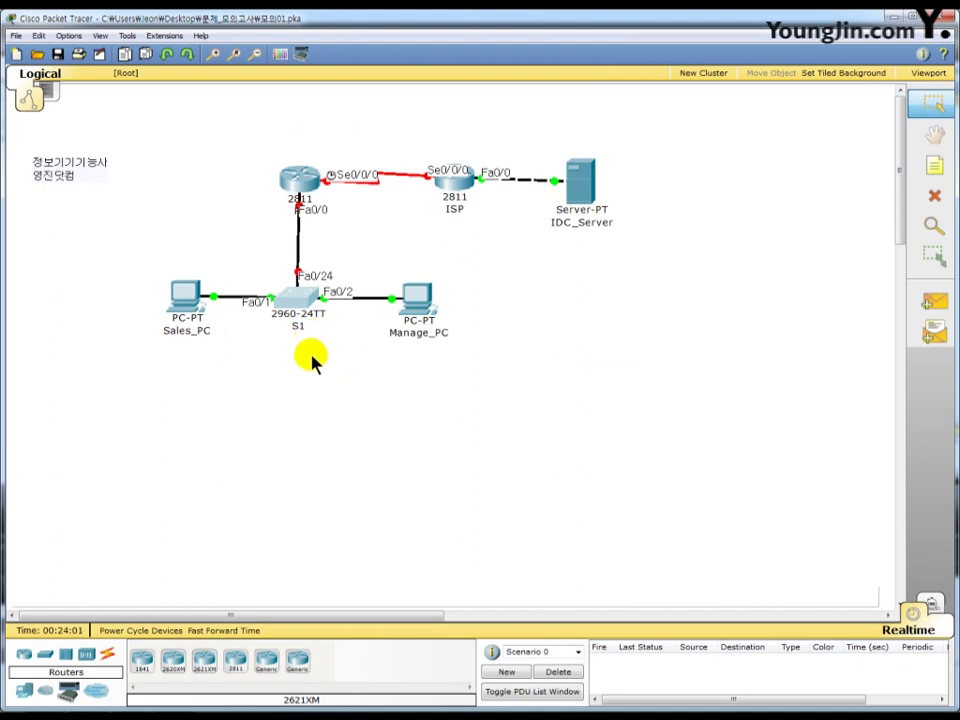
# - Open router R1's CLI and enter global configuration mode with en and conf t
pyautogui.click(299, 195)
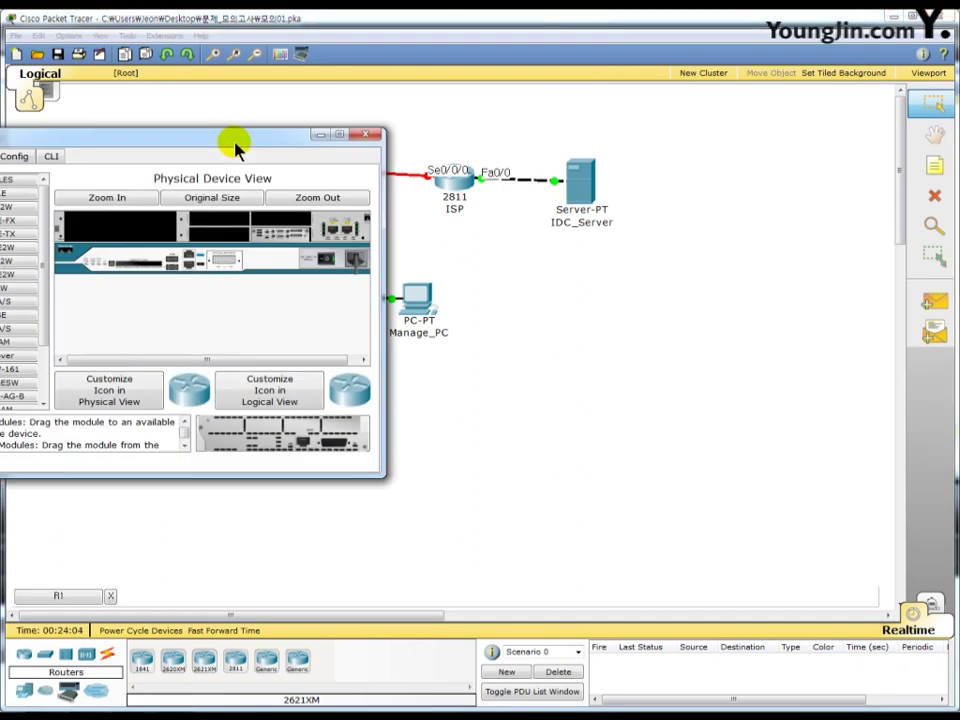
pyautogui.moveTo(236, 137); pyautogui.dragTo(475, 92)
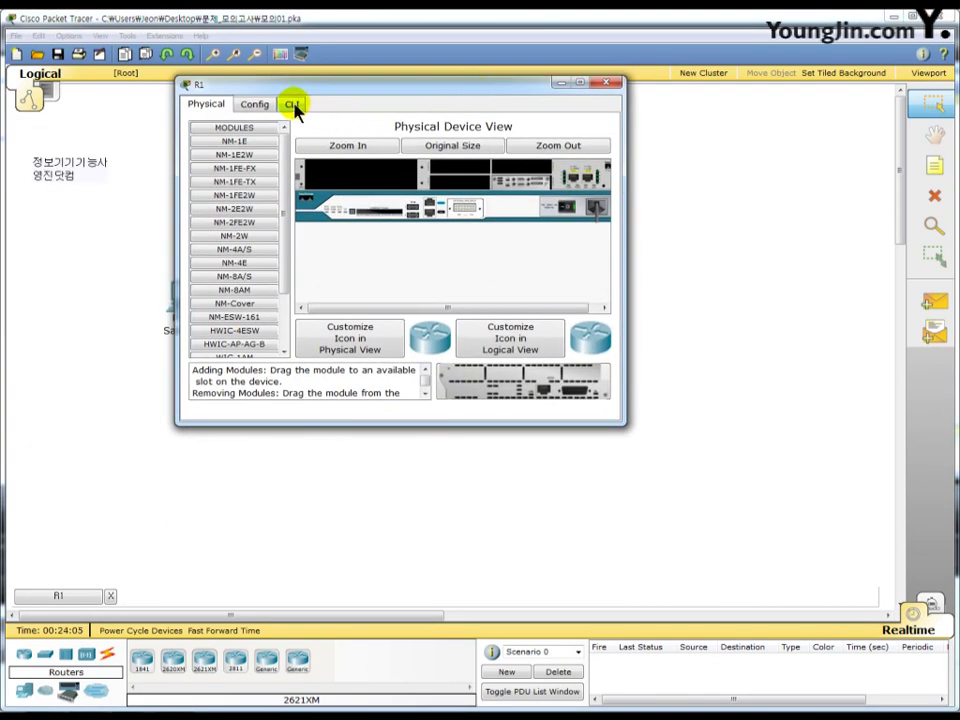
pyautogui.click(291, 105)
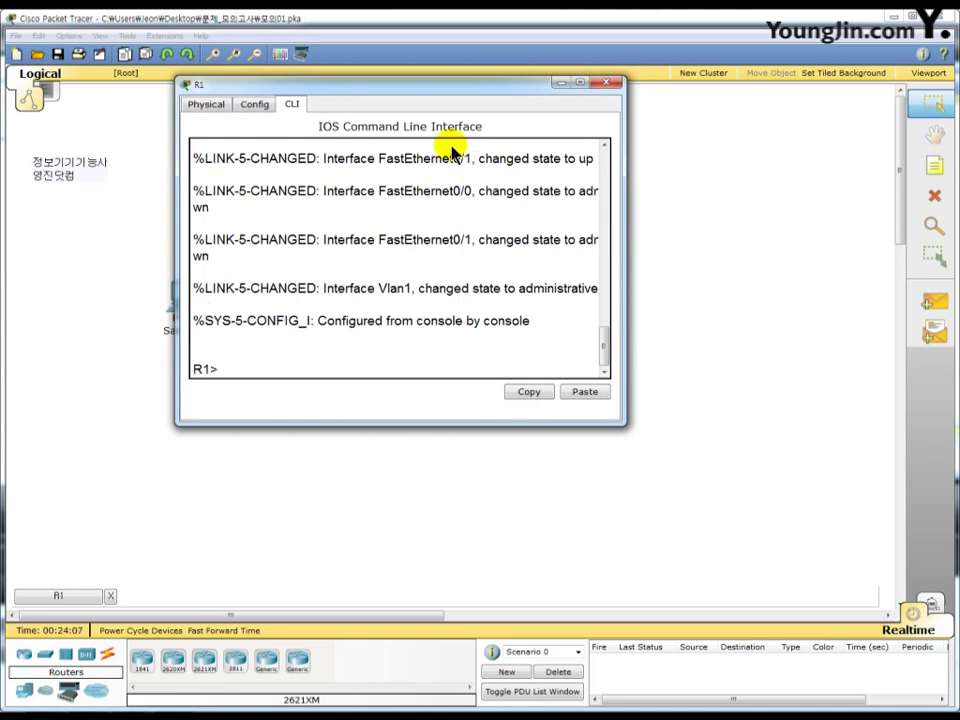
pyautogui.write('en')
pyautogui.press('Return')
pyautogui.write('con')
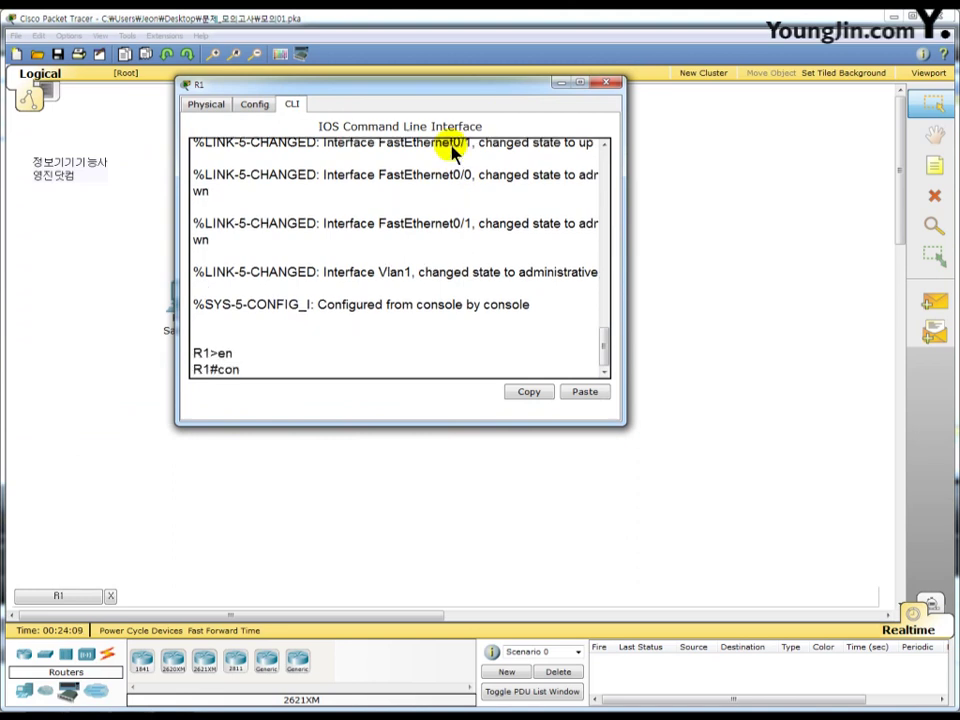
pyautogui.write('f t')
pyautogui.press('Return')
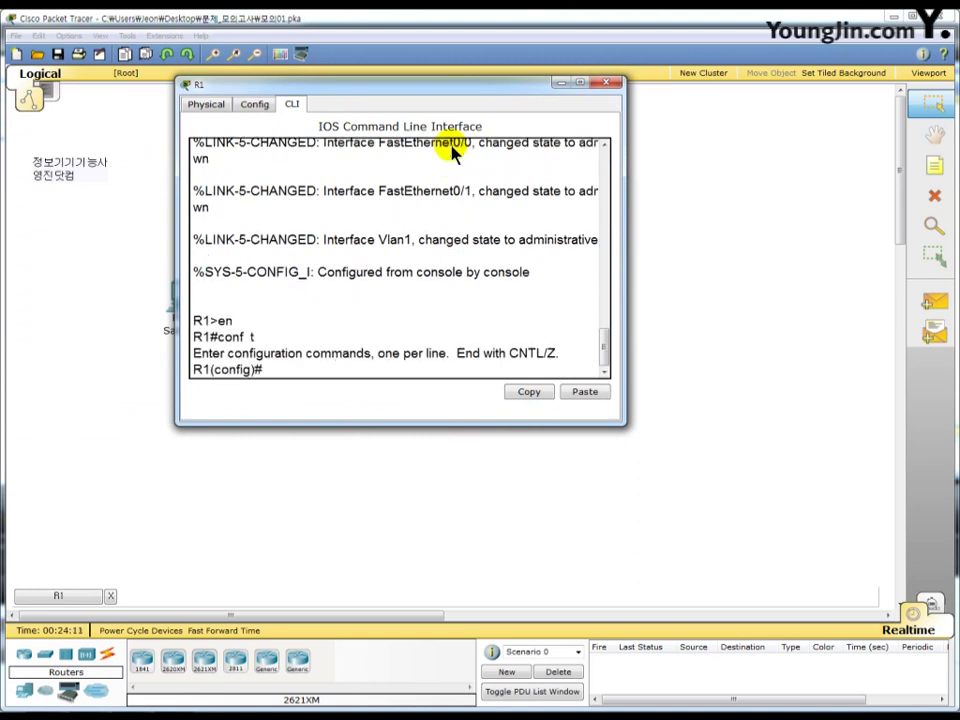
# - Enable R1's FastEthernet0/0 interface with no shutdown
pyautogui.write('int f0/0/')
pyautogui.press('BackSpace')
pyautogui.write('no')
pyautogui.press('BackSpace')
pyautogui.press('BackSpace')
pyautogui.press('Return')
pyautogui.write('no sh')
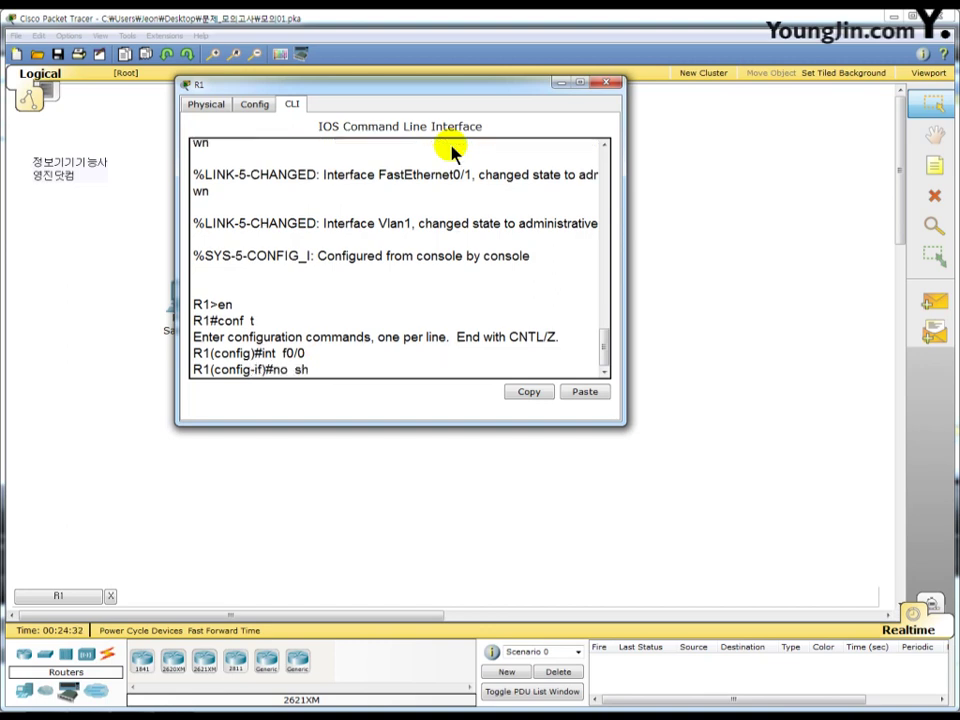
pyautogui.press('Return')
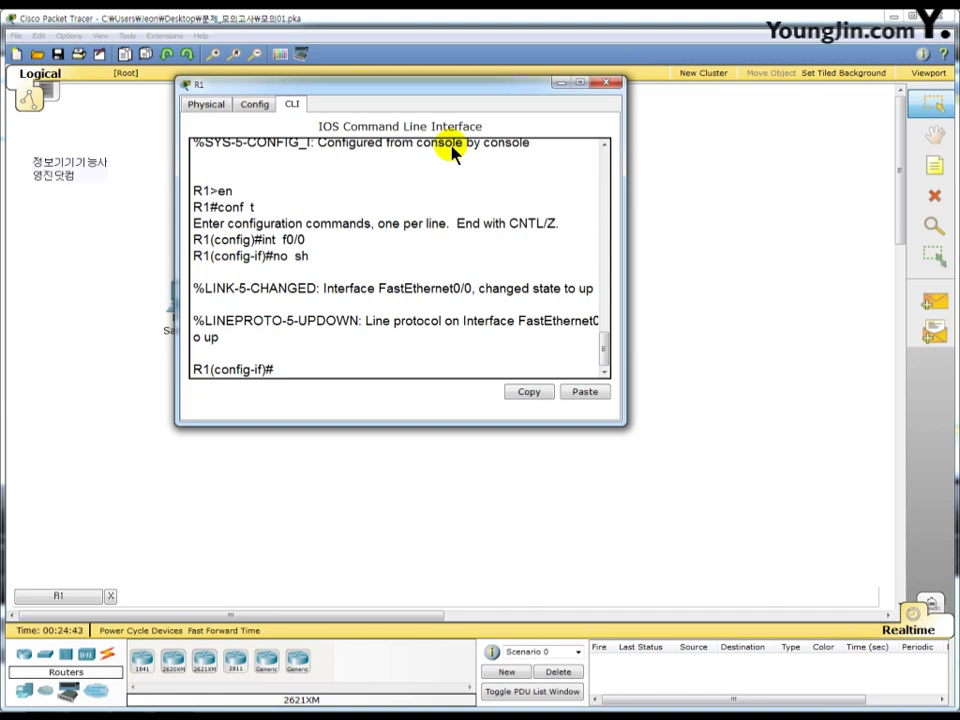
# - Set R1's MOTD banner to 'Welcom R1 Router' and create a local user with a password
pyautogui.write('ban motd  @')
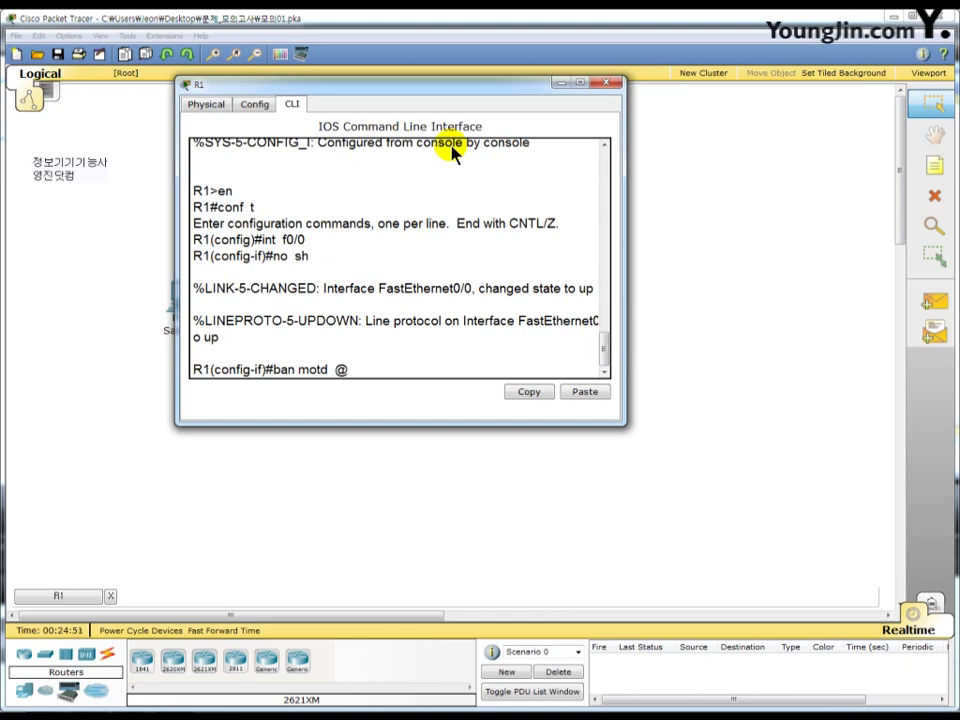
pyautogui.write(' ^$~ Welcom R1')
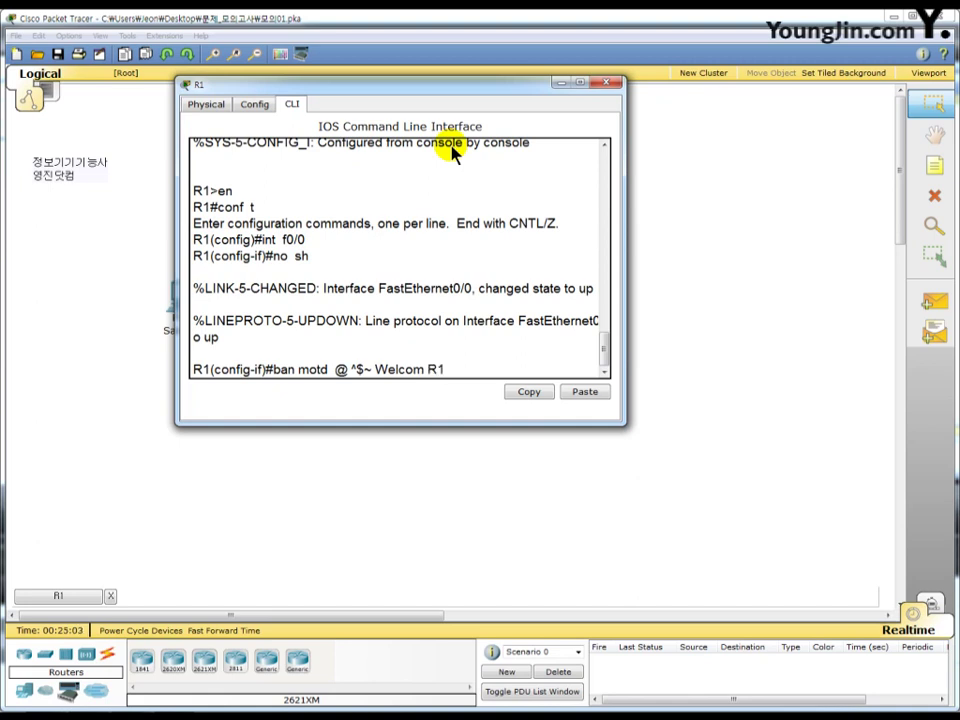
pyautogui.write(' Router ~$^ @')
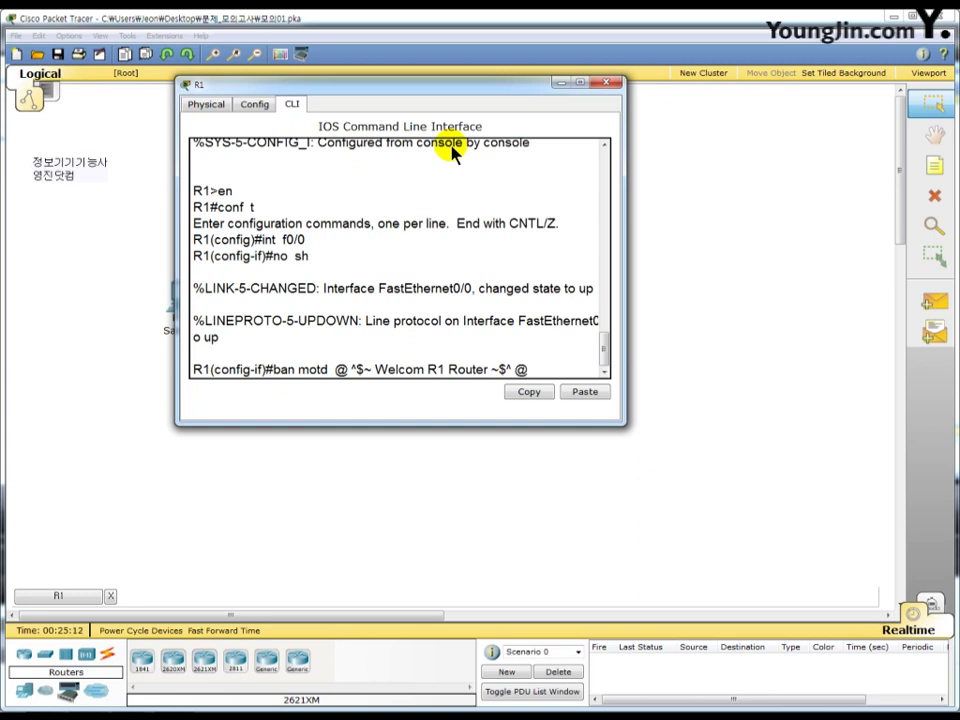
pyautogui.press('Return')
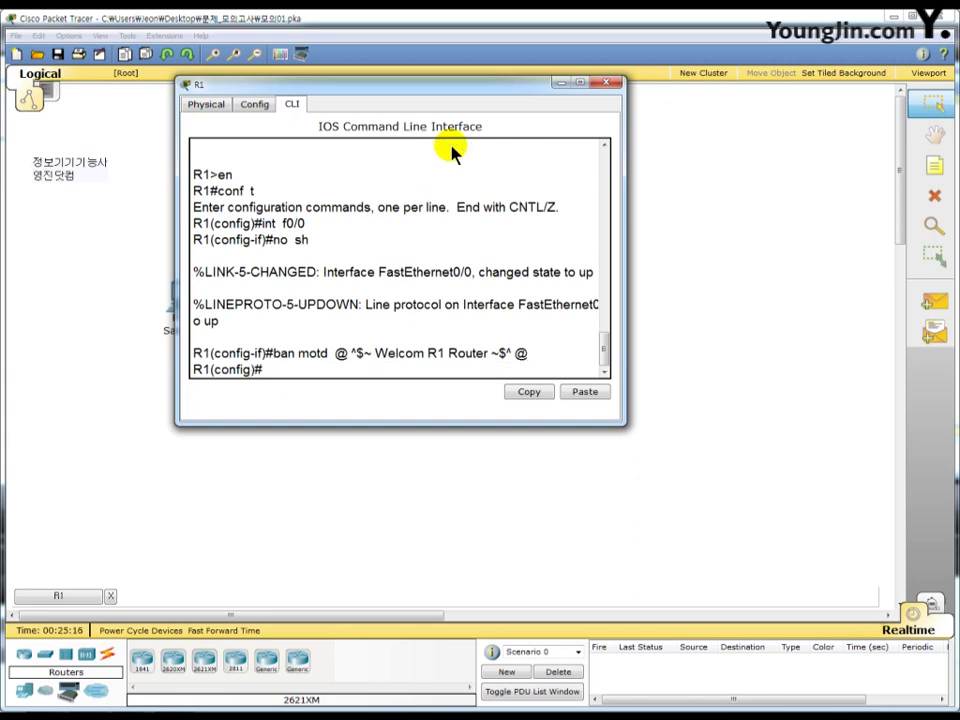
pyautogui.write('user user01  pass')
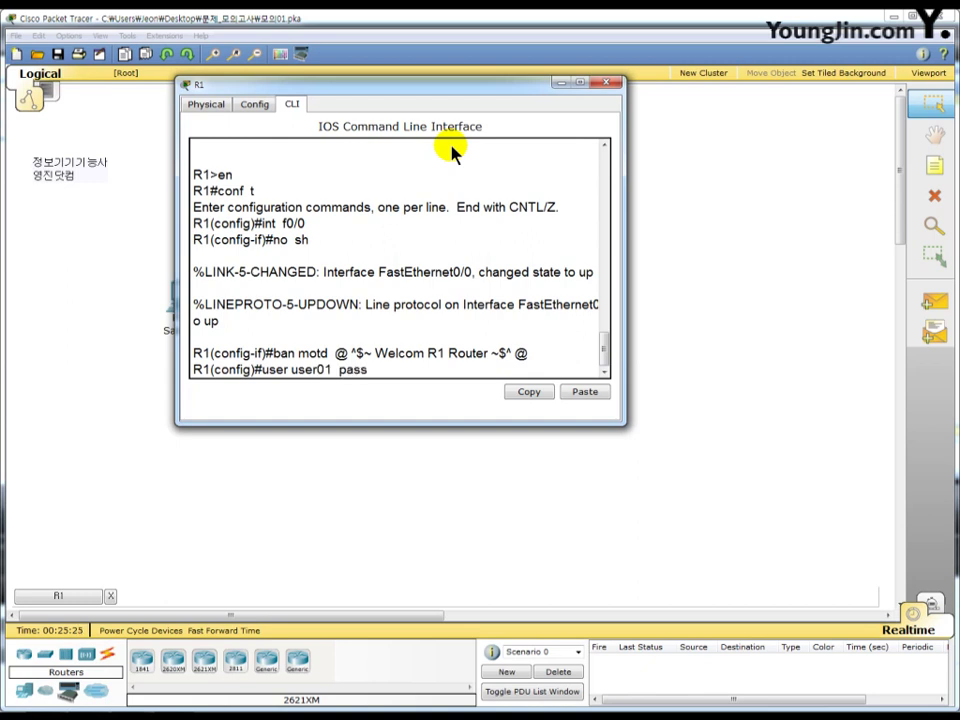
pyautogui.write('  skills')
pyautogui.press('Return')
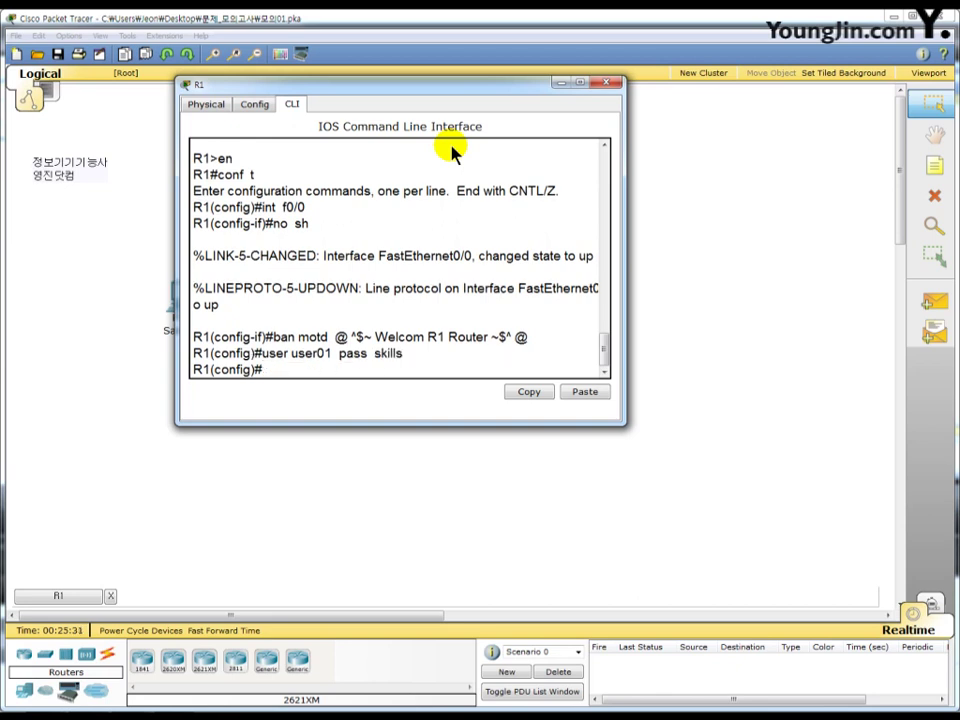
# - Require local login on VTY lines 0–4 and set R1's enable password
pyautogui.write('li vty 0 4')
pyautogui.press('Return')
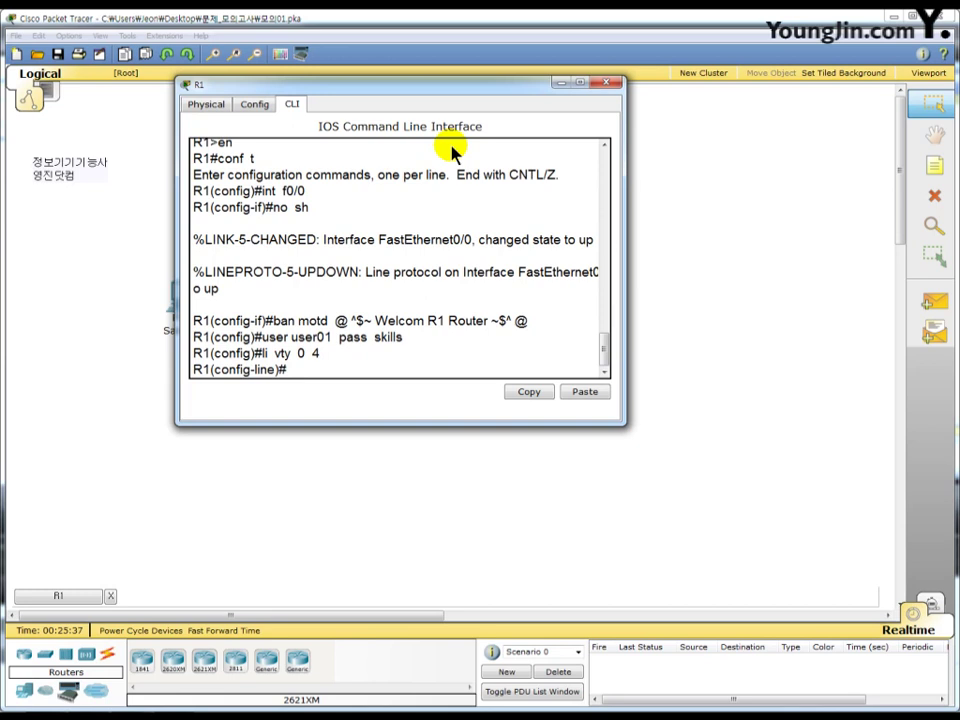
pyautogui.write('login  local')
pyautogui.press('Return')
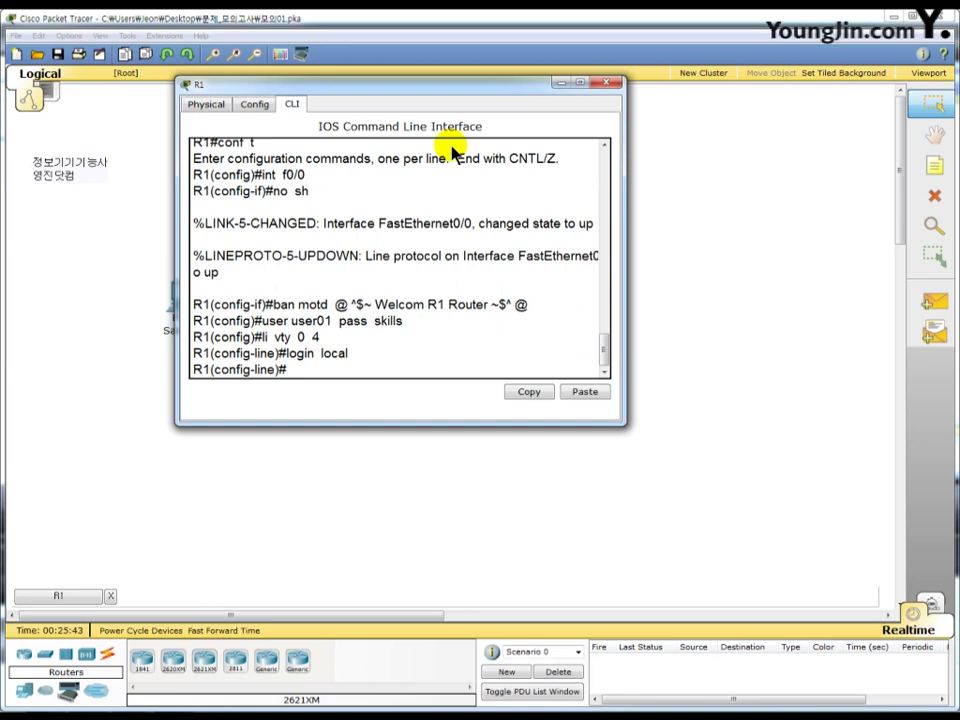
pyautogui.write('enable pass skills')
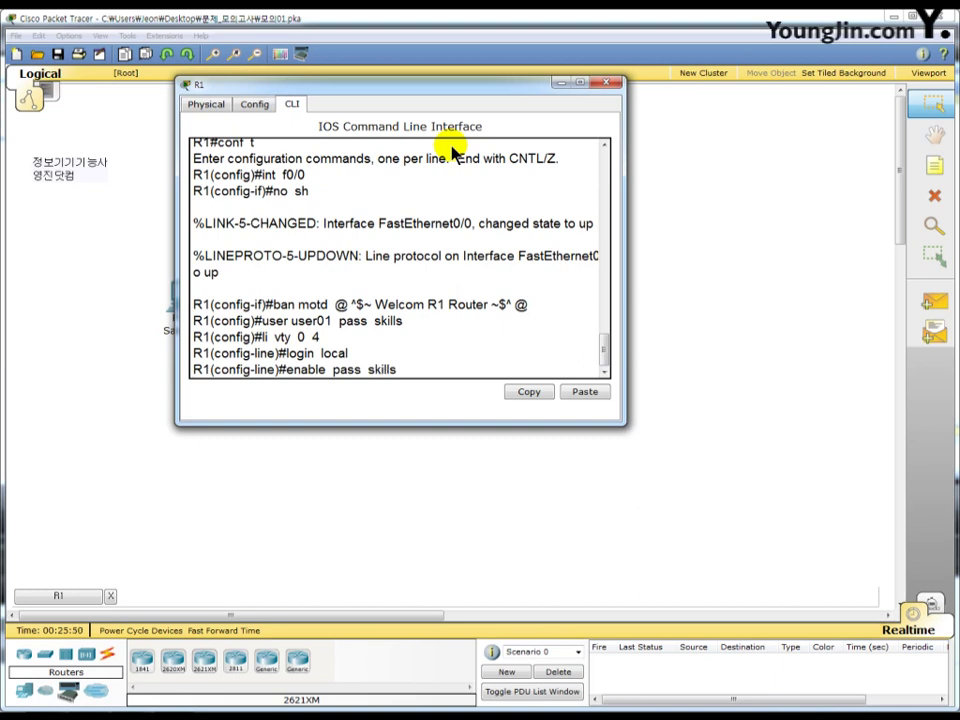
pyautogui.press('Return')
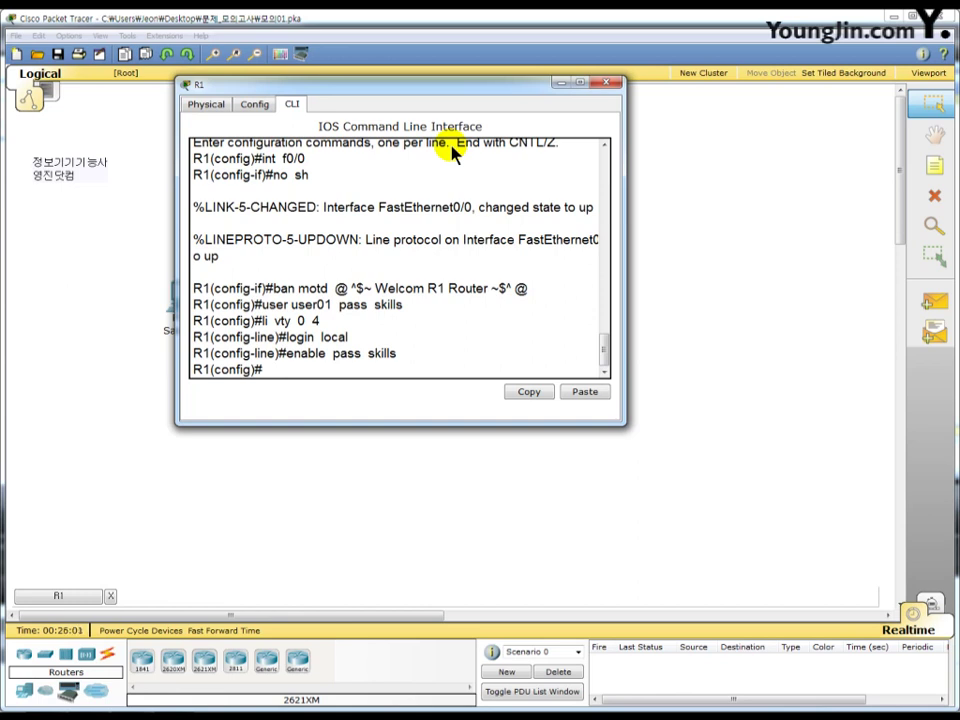
pyautogui.write('int  f0/0.100')
# - Configure subinterface f0/0.100 with dot1q 100, 172.10.31.254 255.255.224.0, and enable it
pyautogui.press('Return')
pyautogui.write('en')
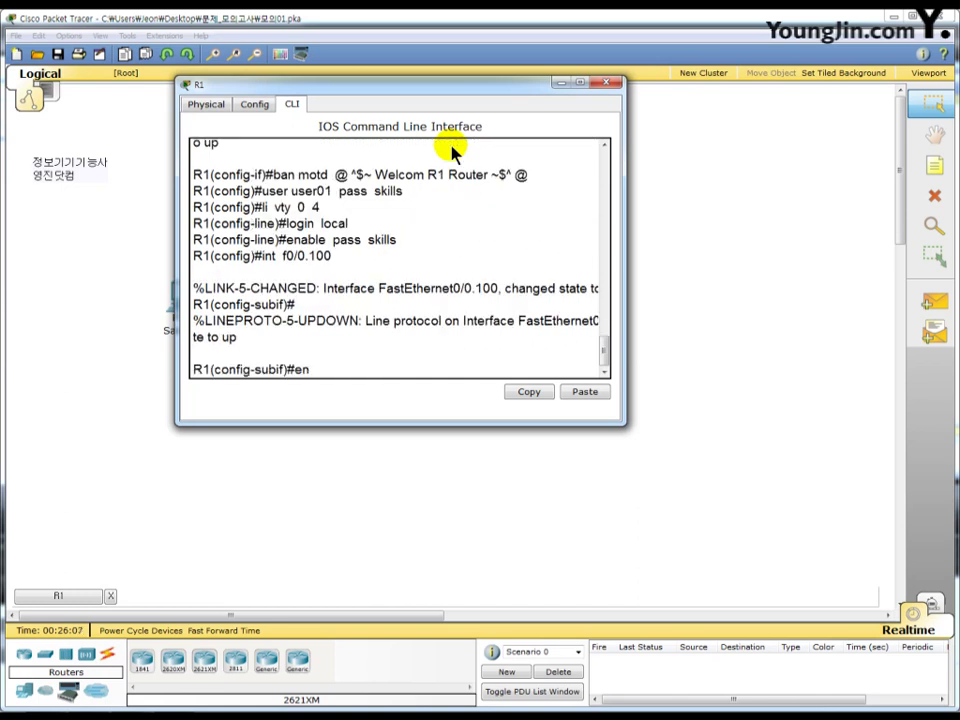
pyautogui.write('  d  100')
pyautogui.press('Return')
pyautogui.write('ip')
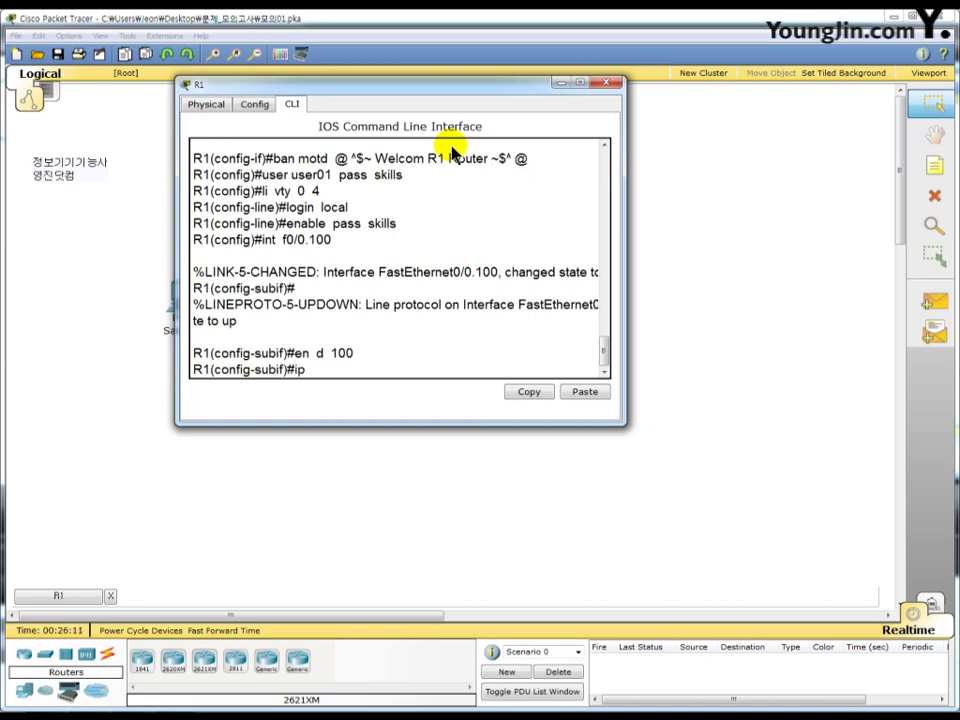
pyautogui.write(' add 172.10.31.2')
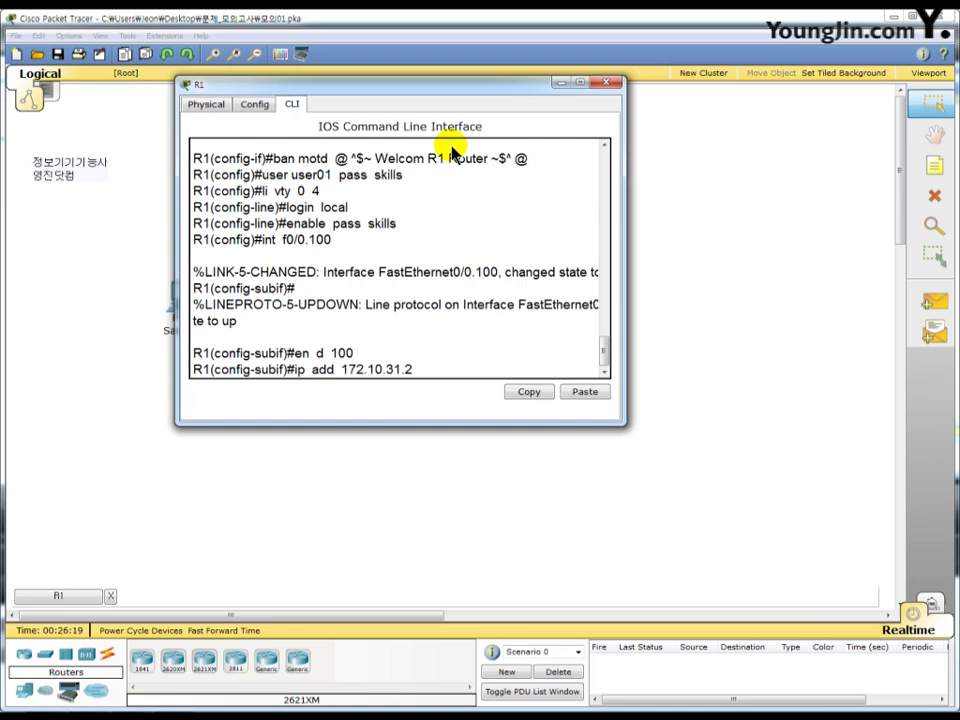
pyautogui.write('54 255.255.')
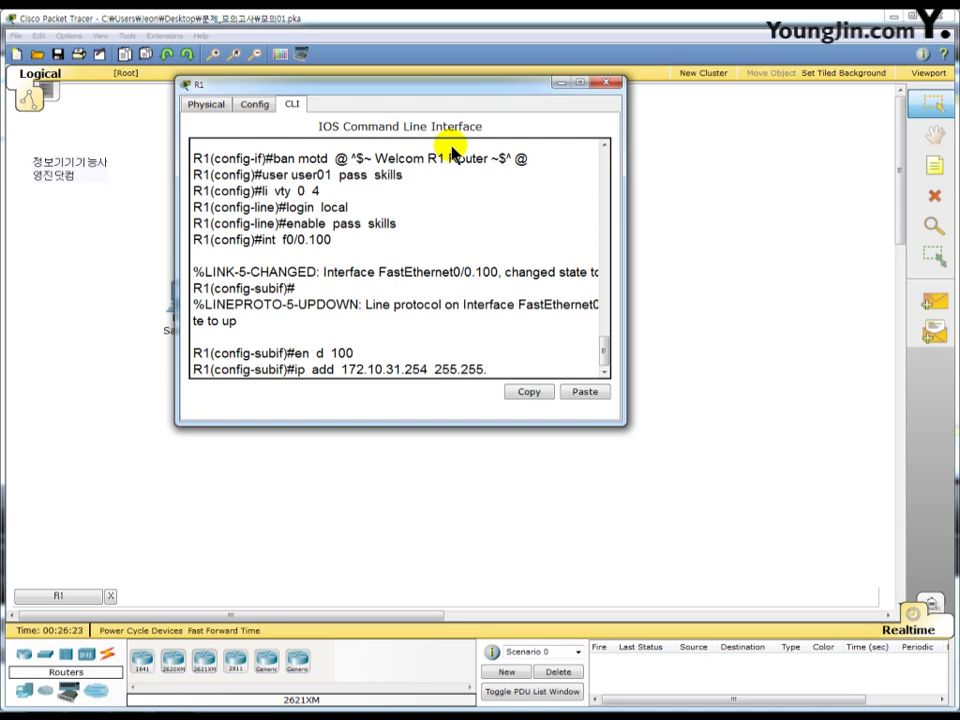
pyautogui.write('224.0')
pyautogui.press('Return')
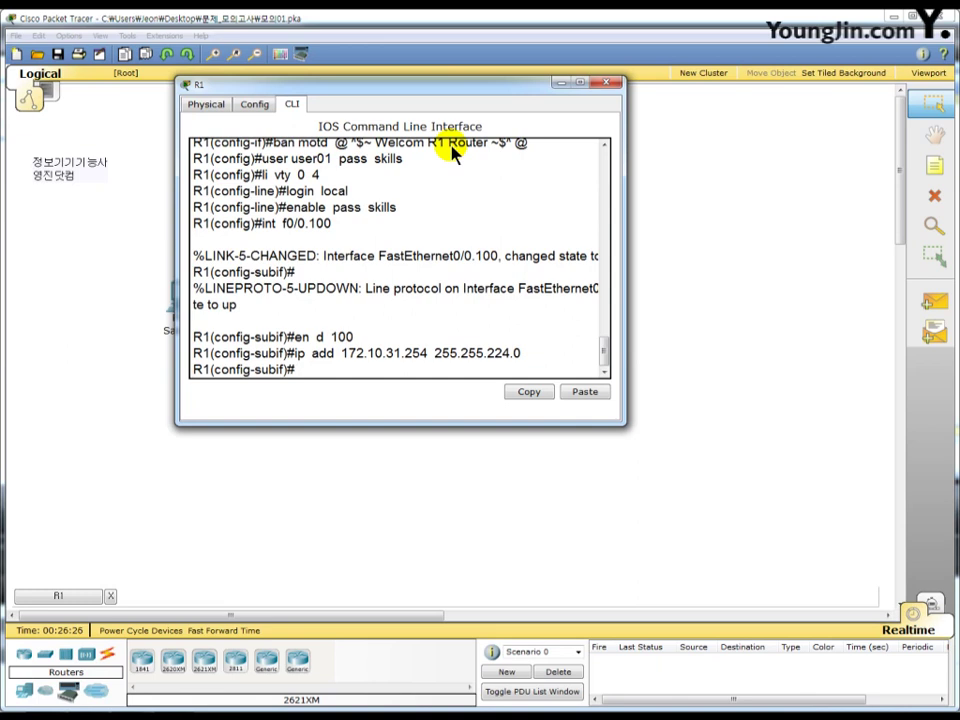
pyautogui.write('no sh')
pyautogui.press('Return')
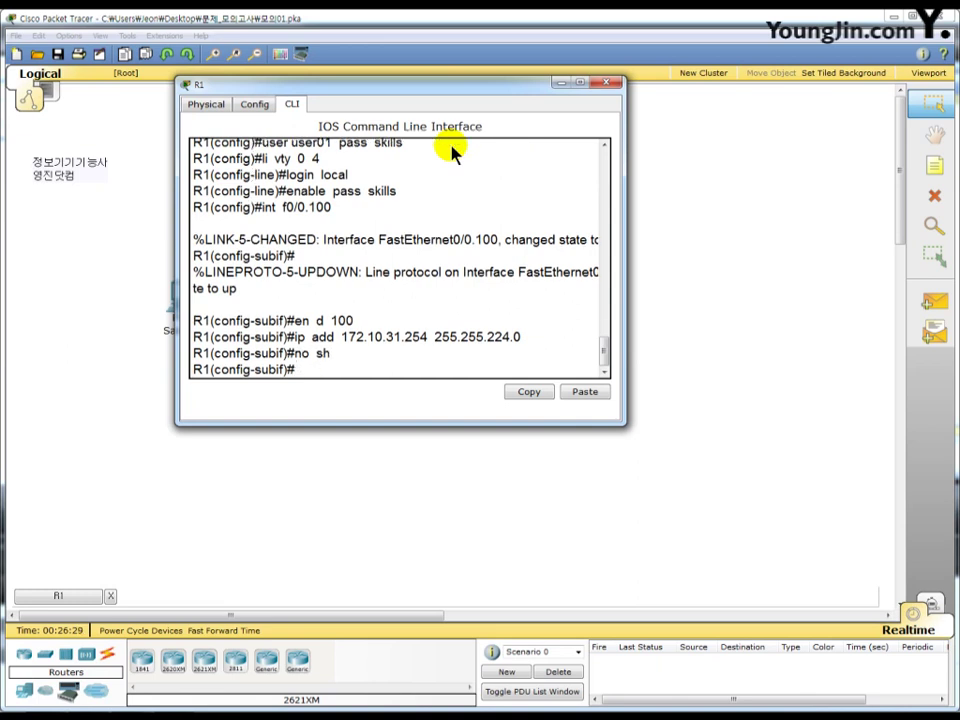
# - Configure subinterface f0/0.200 with dot1q 200, 172.30.31.254 255.255.224.0, and enable it
pyautogui.write('int f0/0.200')
pyautogui.press('Return')
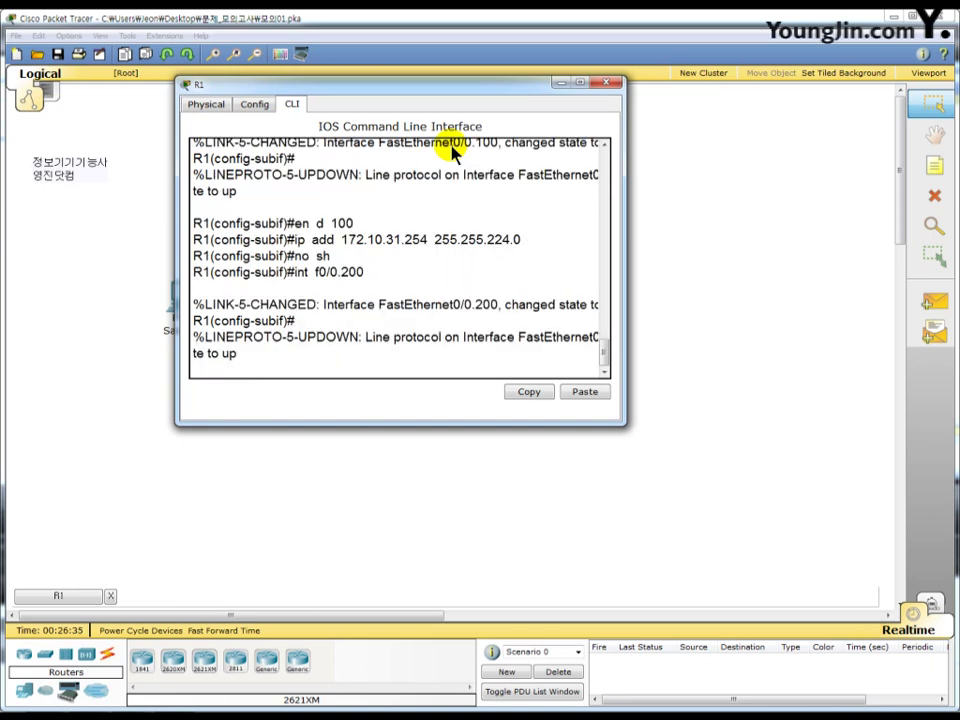
pyautogui.write('en d')
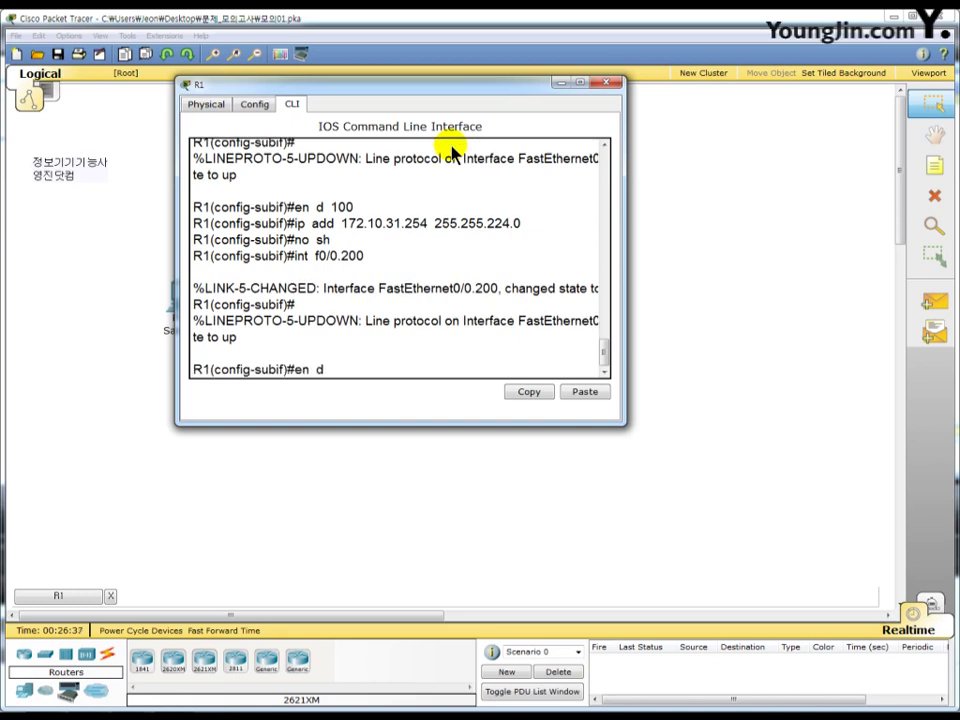
pyautogui.write(' 200')
pyautogui.press('Return')
pyautogui.write('i')
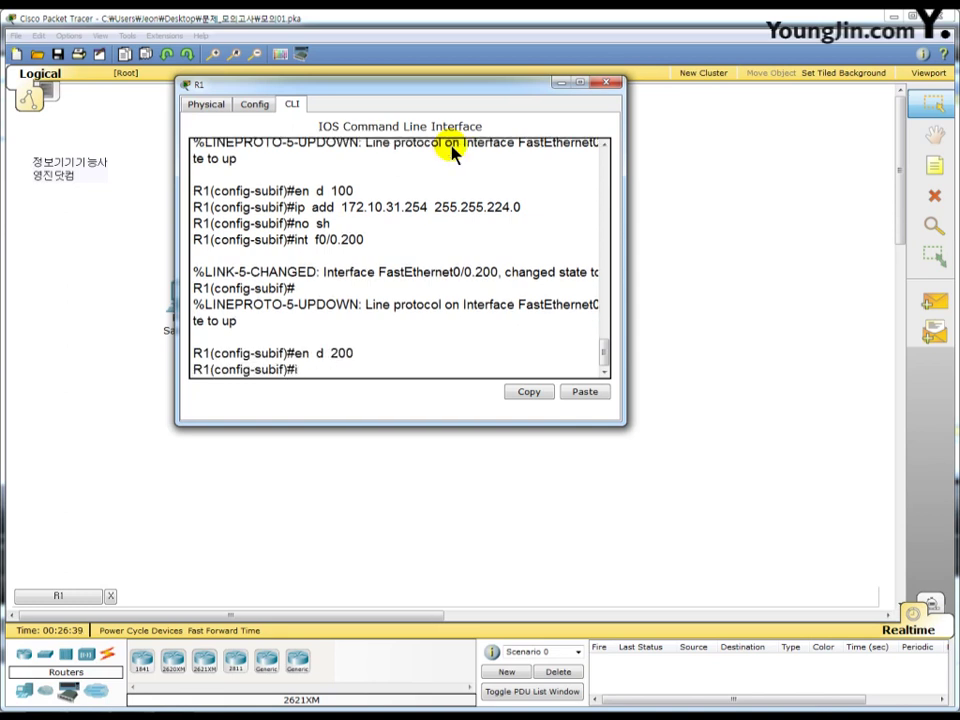
pyautogui.write('p add 172.30.31.2')
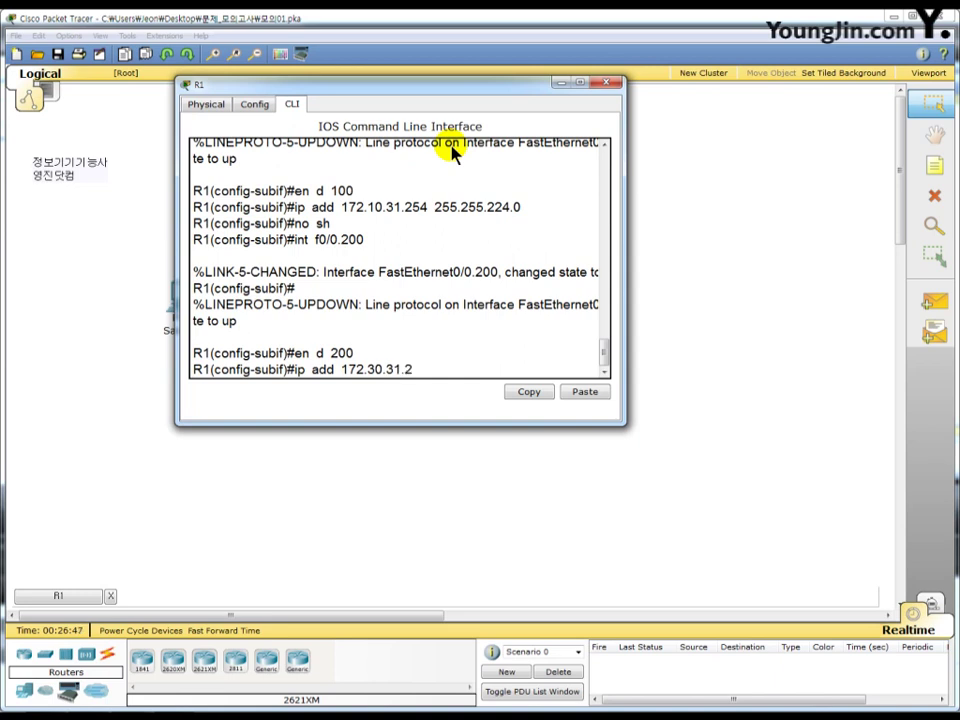
pyautogui.write('54 255.255.')
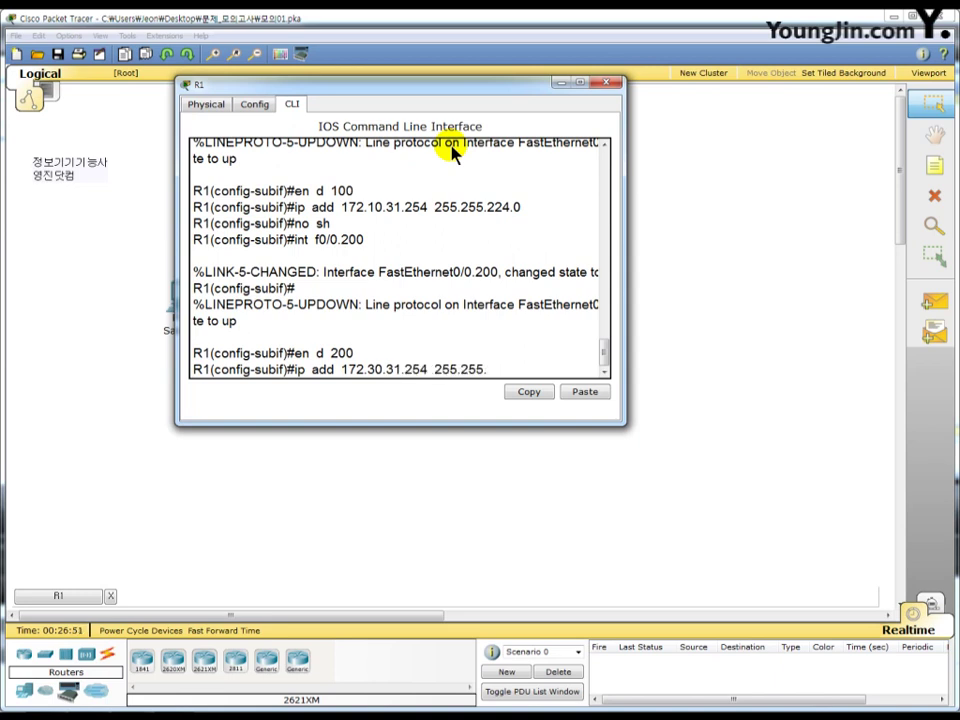
pyautogui.write('224.0')
pyautogui.press('Return')
pyautogui.write('no sh')
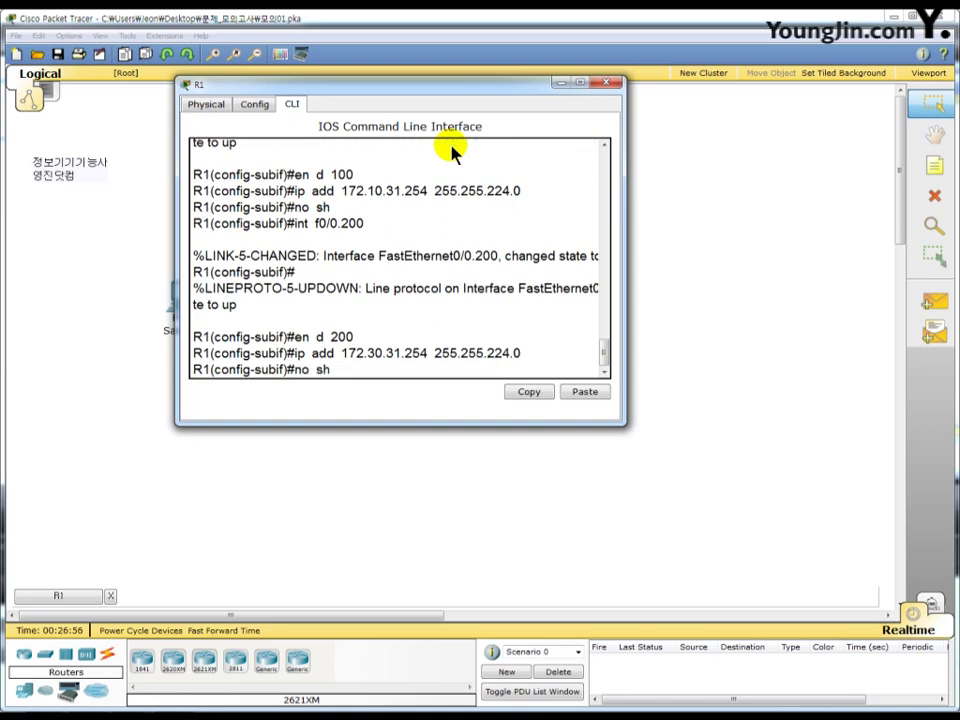
pyautogui.press('Return')
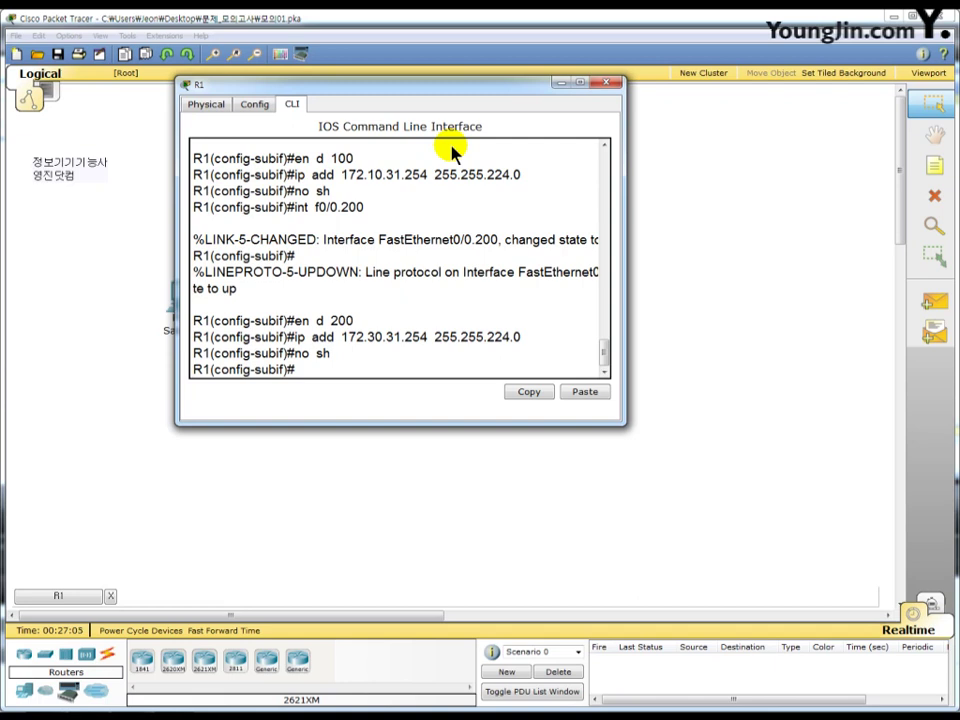
# - Assign 100.100.100.1 255.255.255.0 to R1's serial interface s0/0/0
pyautogui.write('int s0/0/0')
pyautogui.press('Return')
pyautogui.write('ip add')
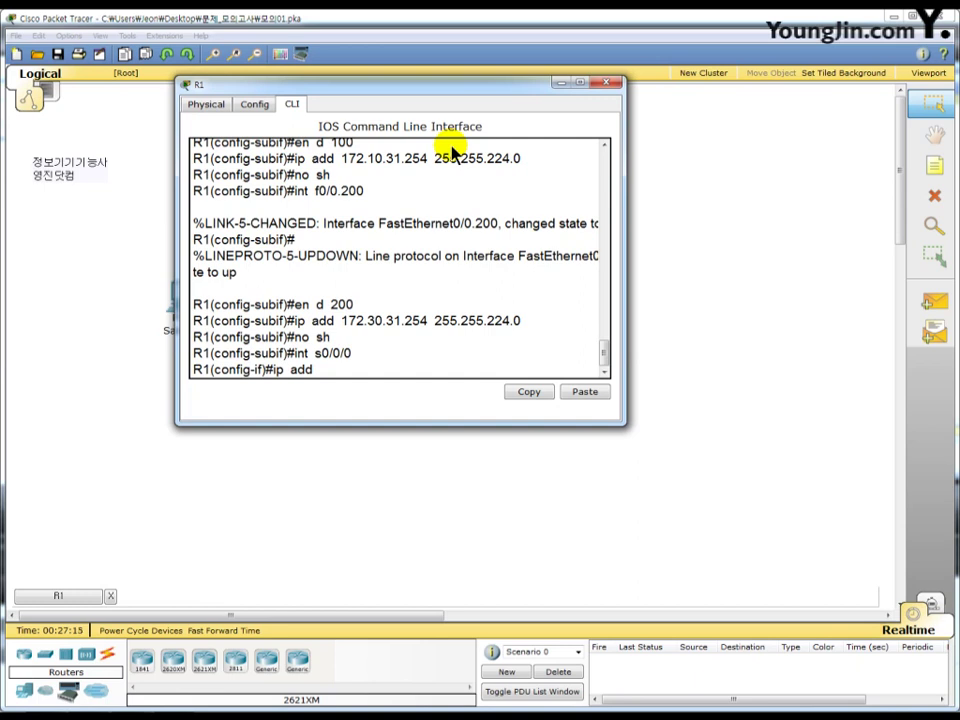
pyautogui.write('100.100.100.1')
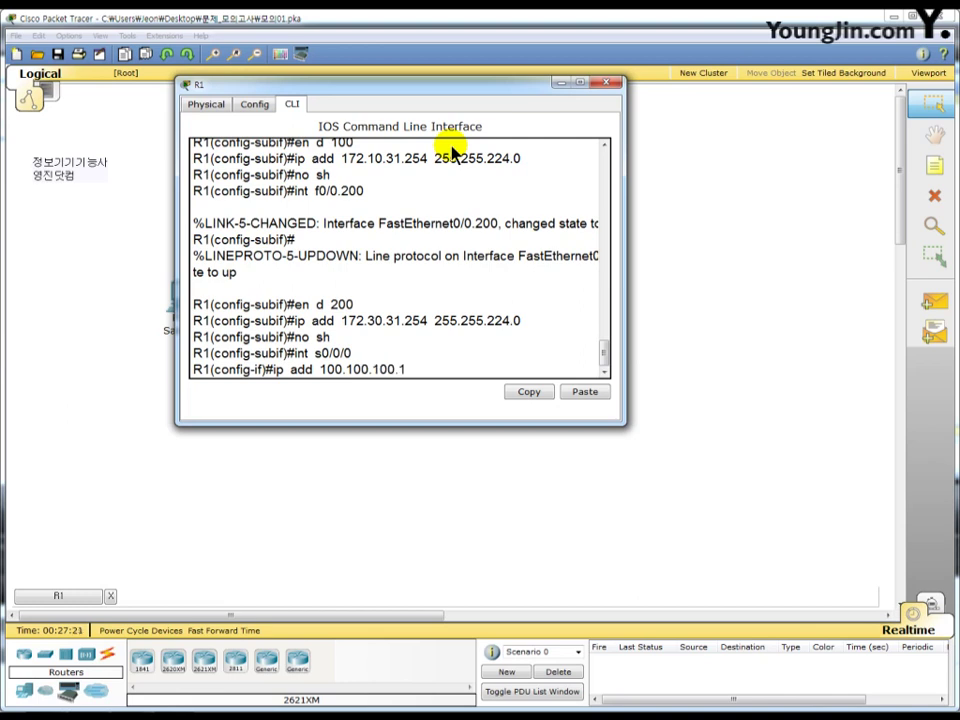
pyautogui.write(' 255.255.255.0')
pyautogui.press('Return')
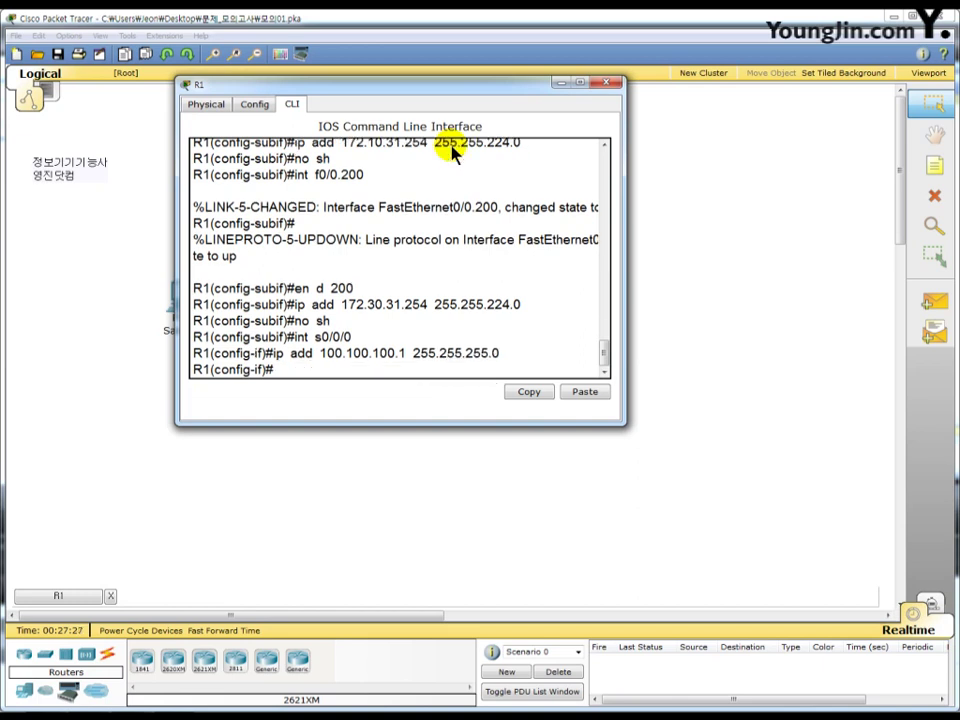
# - Set s0/0/0's clock rate to 64000 and bring the interface up
pyautogui.write('cl ra 3')
pyautogui.press('BackSpace')
pyautogui.write('64000')
pyautogui.press('Return')
pyautogui.write('no sh')
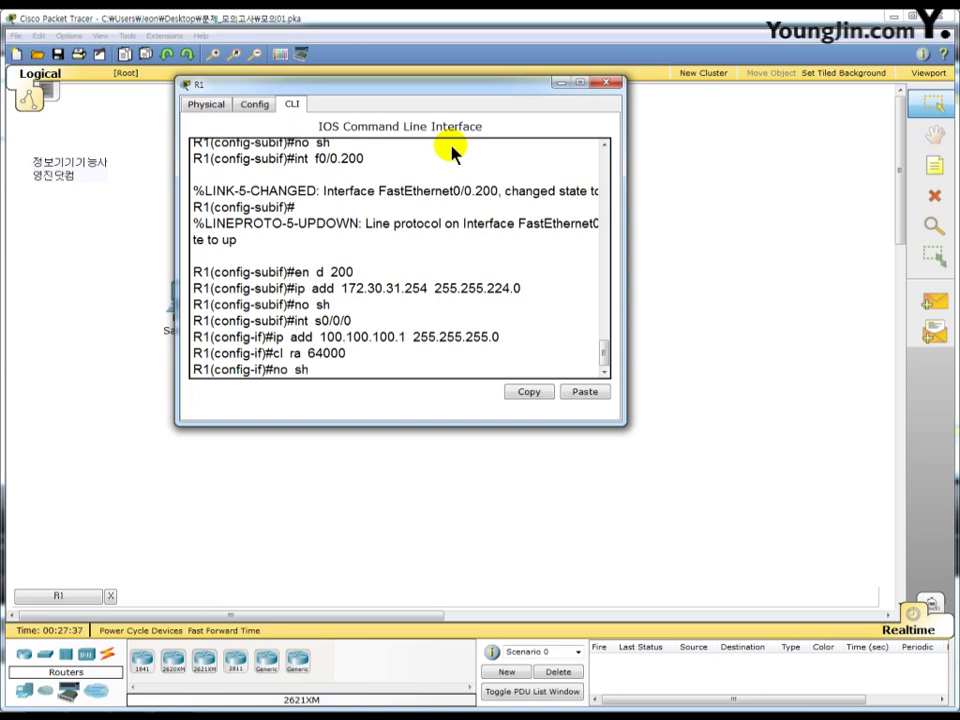
pyautogui.press('Return')
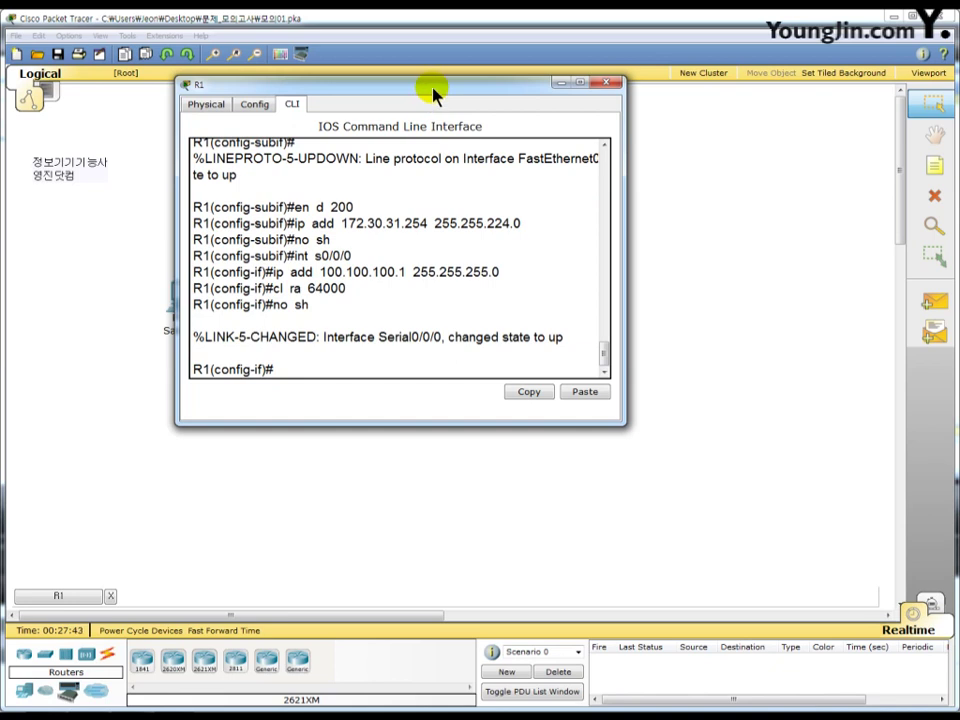
pyautogui.write('cdp')
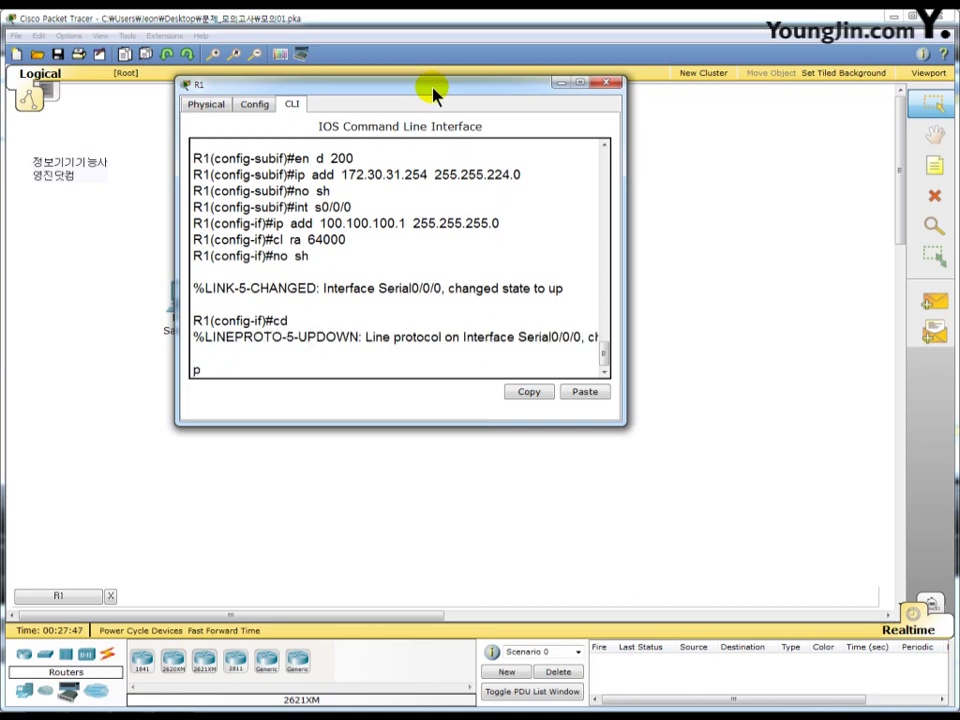
pyautogui.write(' run')
# - Turn on CDP globally on R1 and run show cdp neighbors detail, which lists no neighbors yet
pyautogui.press('Return')
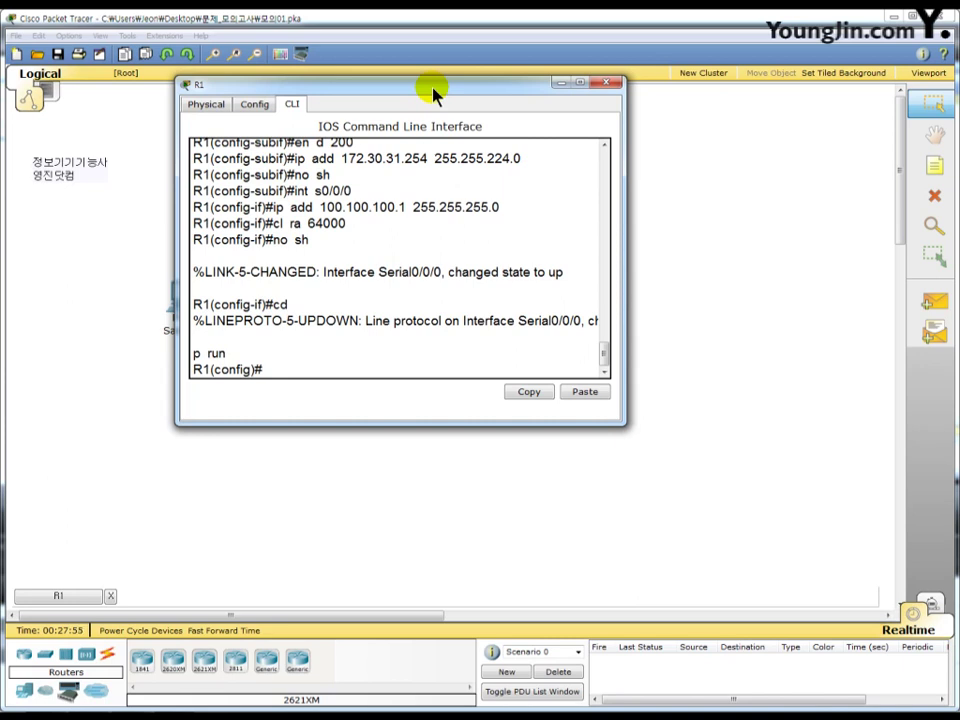
pyautogui.write('do  sh  cdp  ne  de')
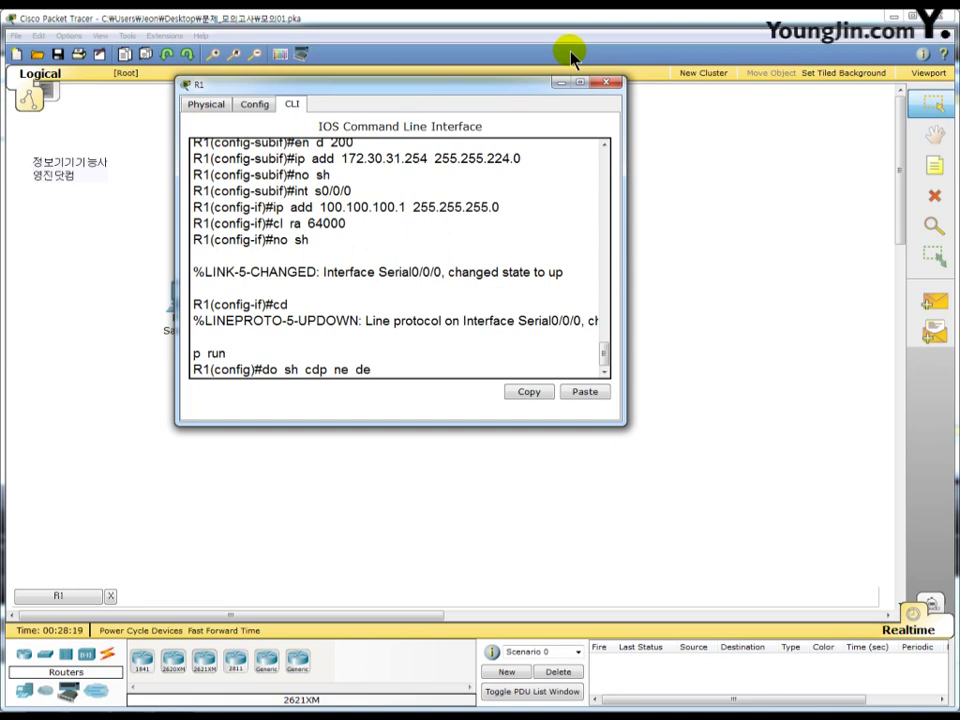
pyautogui.press('Return')
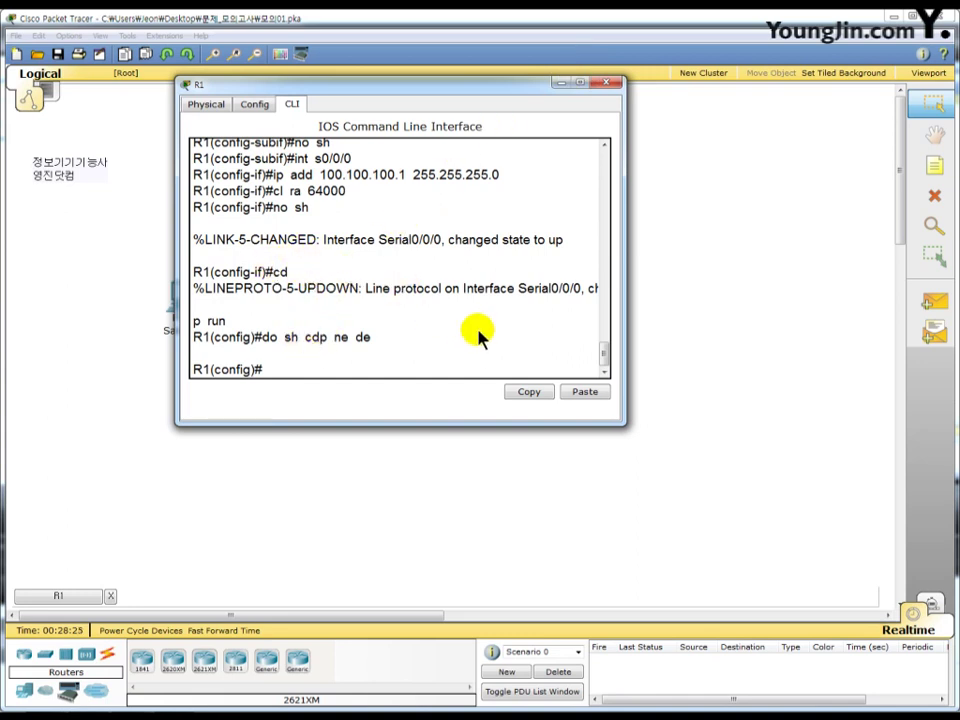
# - Rerun show cdp neighbors detail on R1 and page through the full output
pyautogui.press('Up')
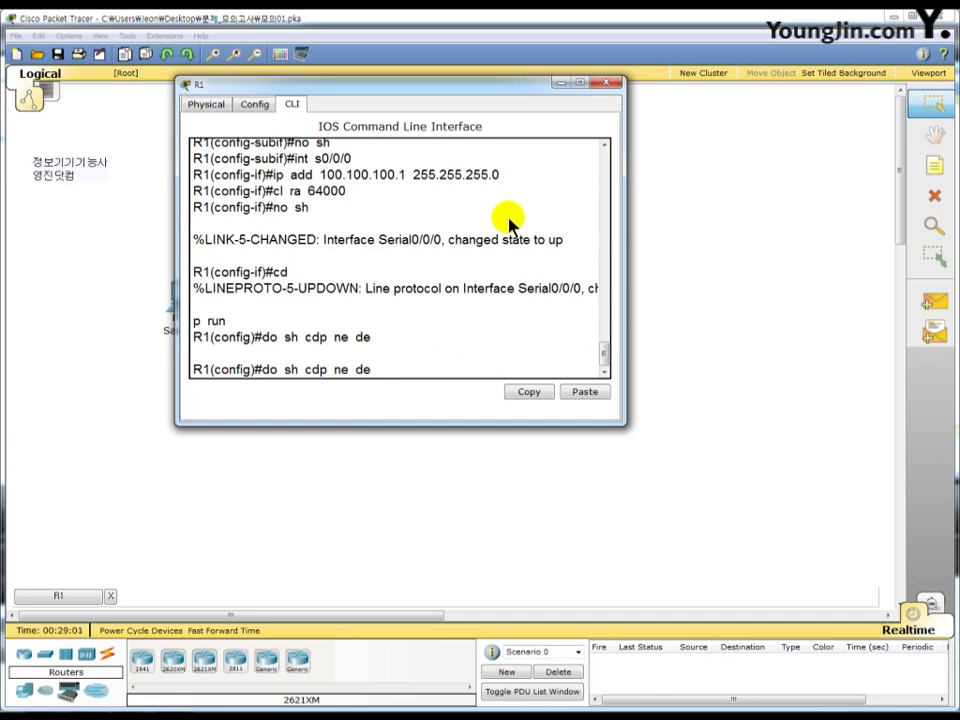
pyautogui.press('Return')
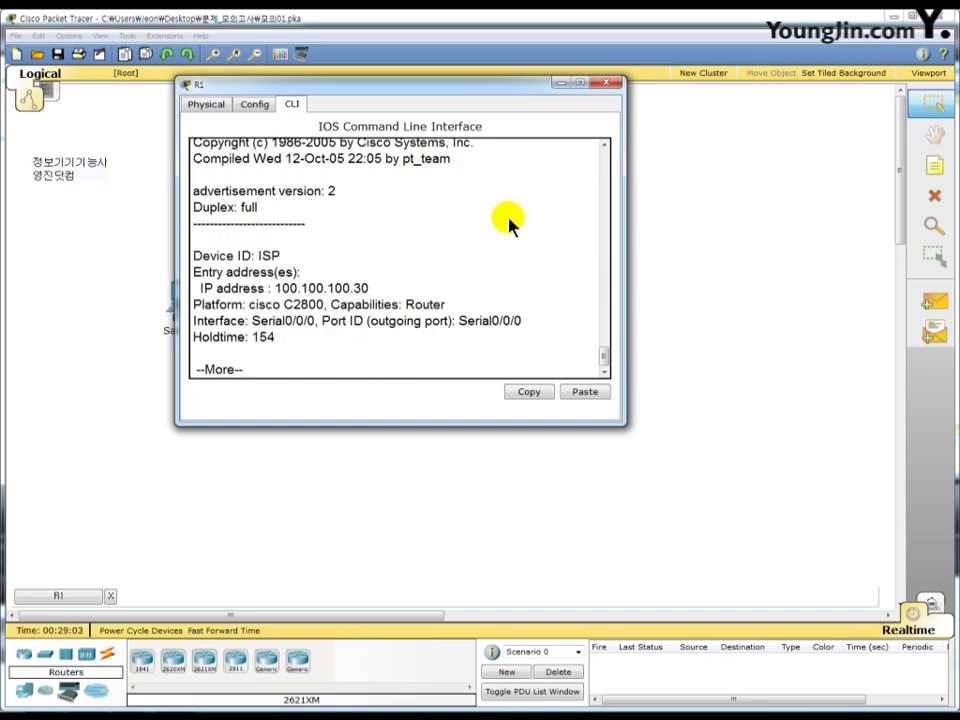
pyautogui.press('space')
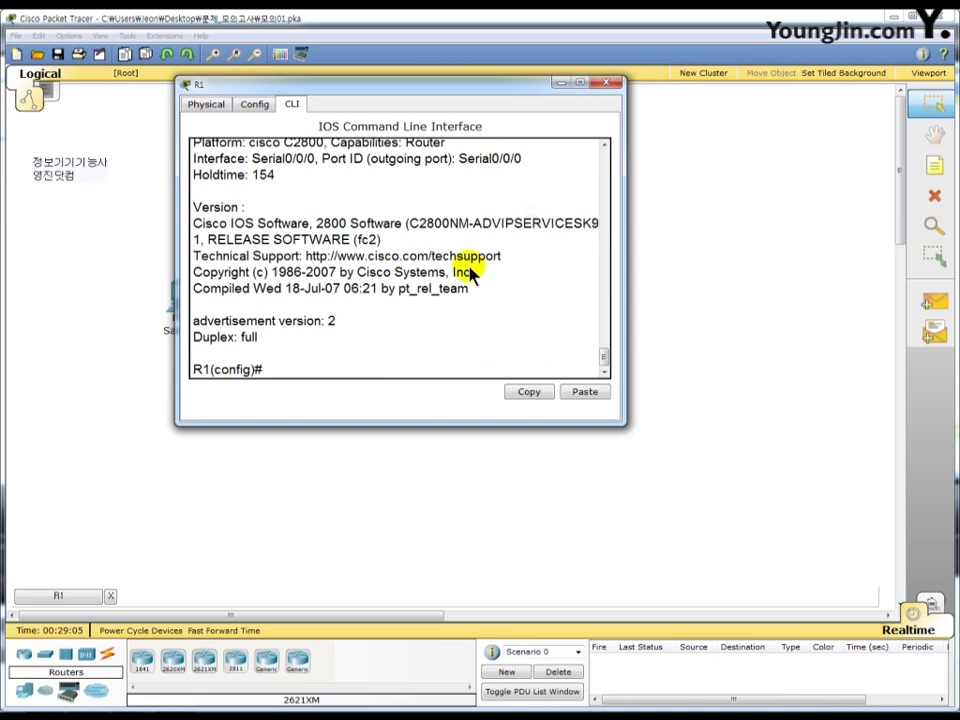
pyautogui.scroll(2, 450, 275)
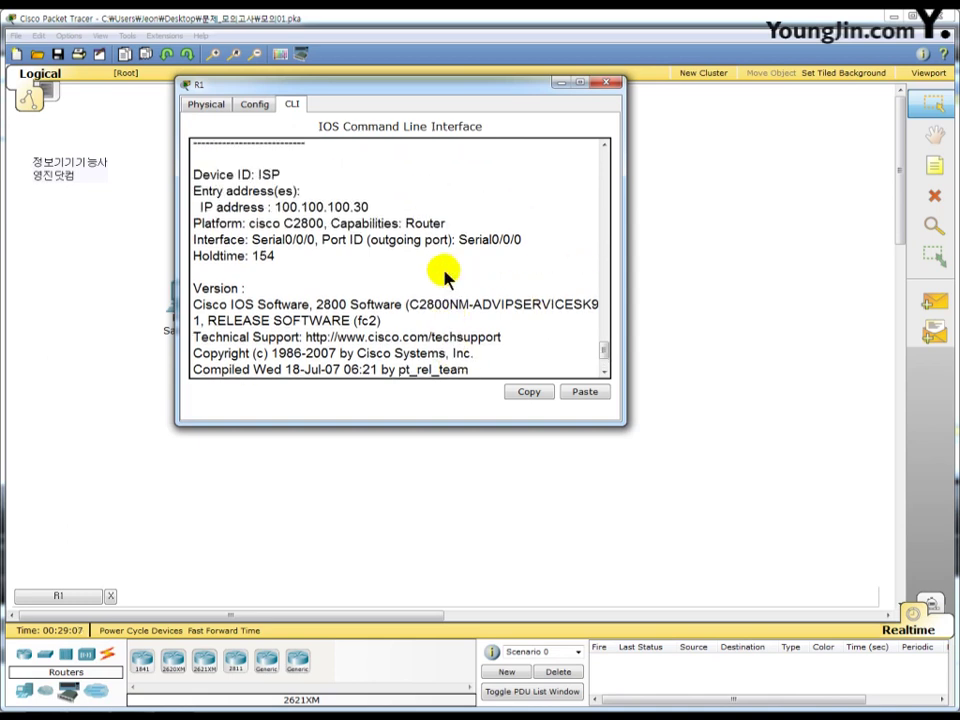
# - Underline the ISP device ID and its neighbor address 100.100.100.30 in the CDP output
pyautogui.press('F9')
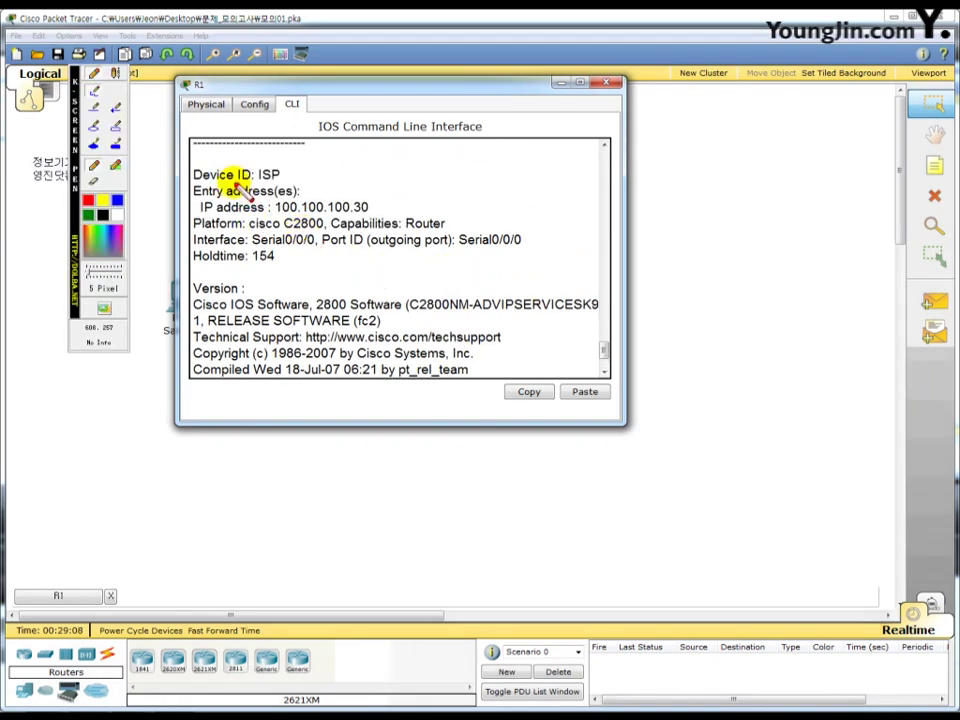
pyautogui.moveTo(216, 200)
pyautogui.mouseDown()
pyautogui.moveTo(203, 187)
pyautogui.moveTo(252, 183)
pyautogui.mouseUp()
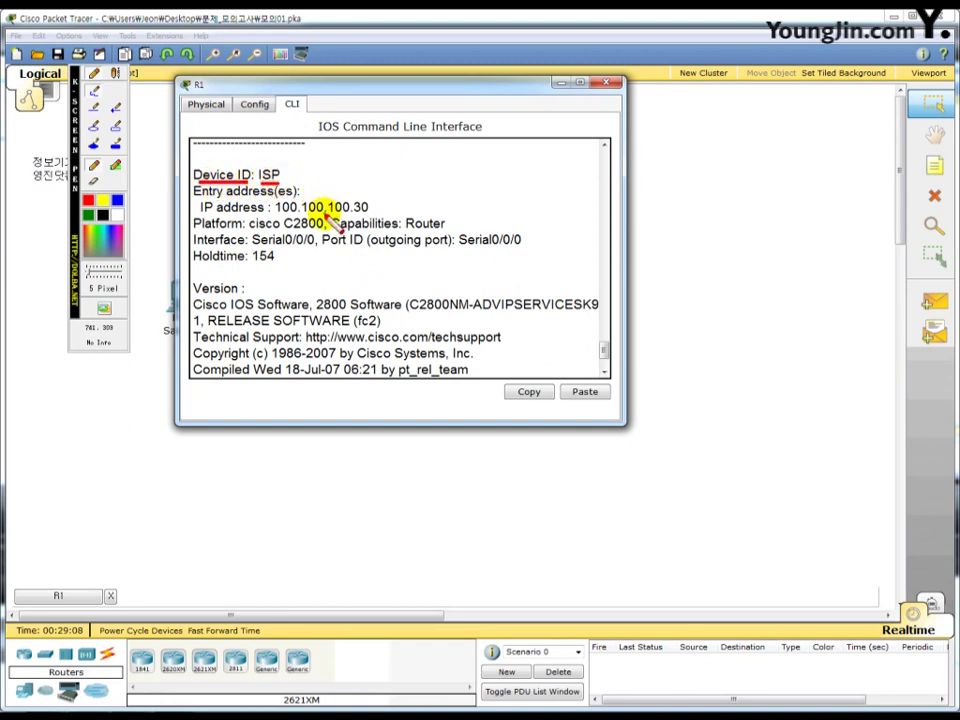
pyautogui.moveTo(273, 212); pyautogui.dragTo(368, 213)
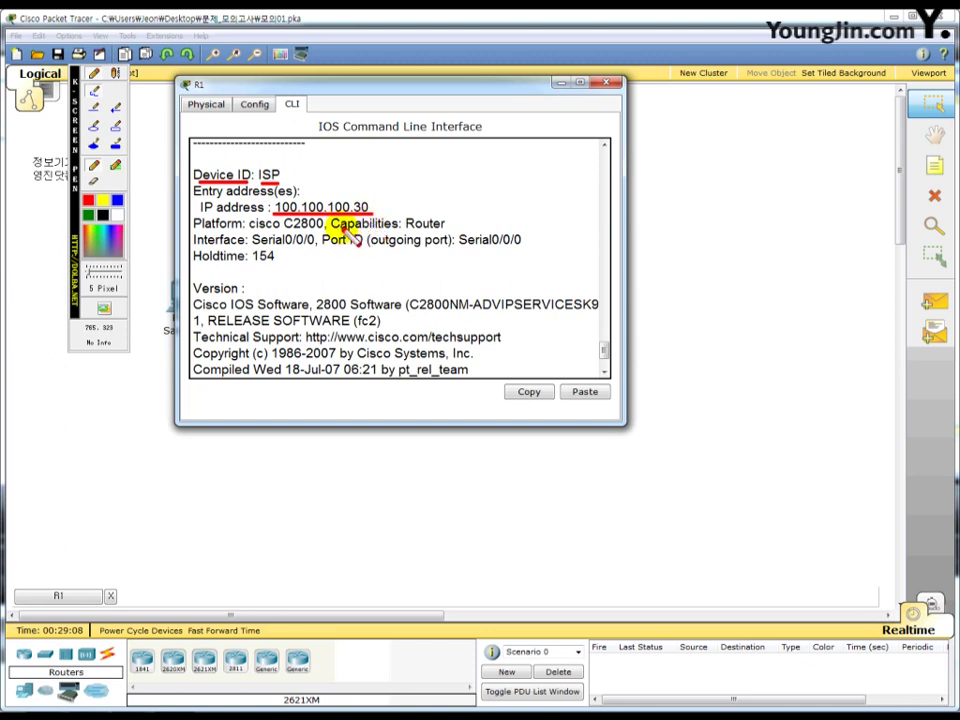
pyautogui.press('Escape')
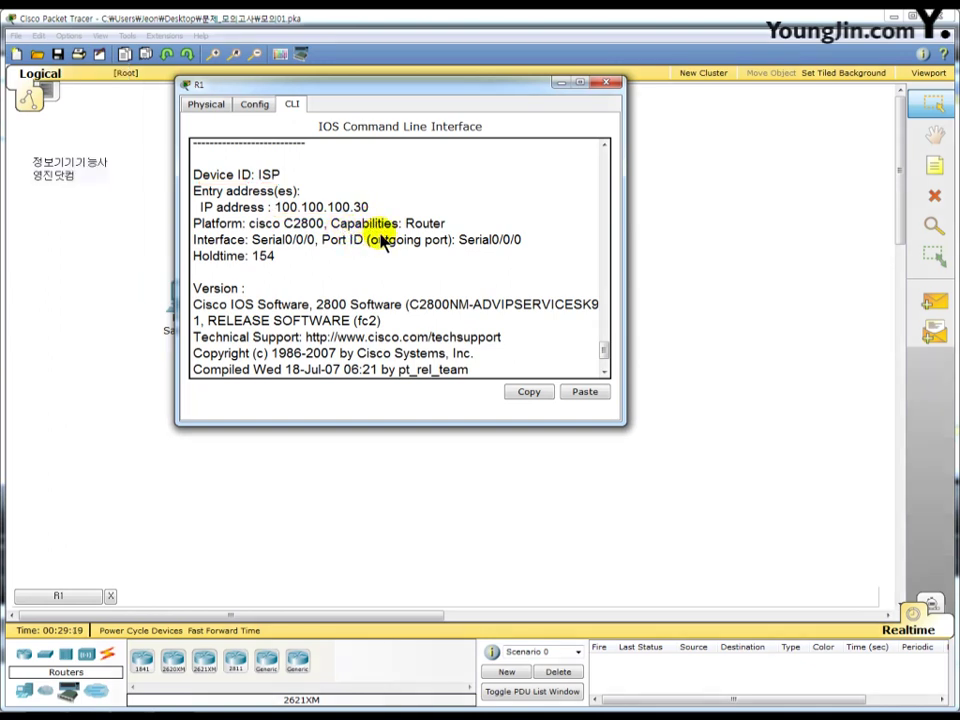
pyautogui.scroll(3, 381, 240)
pyautogui.scroll(1, 381, 240)
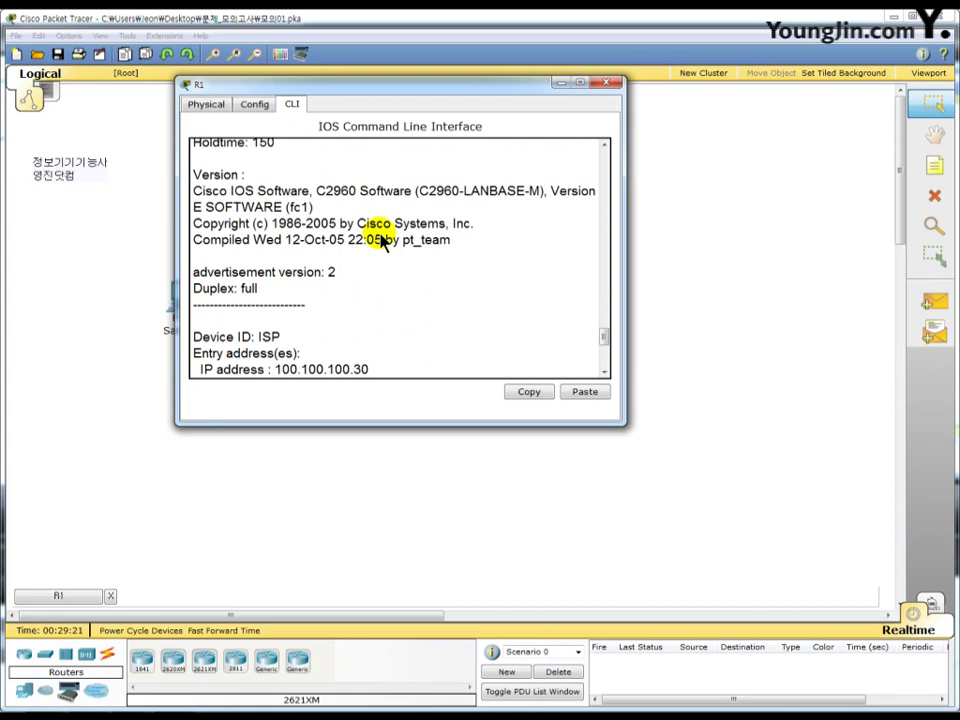
pyautogui.scroll(-6, 381, 240)
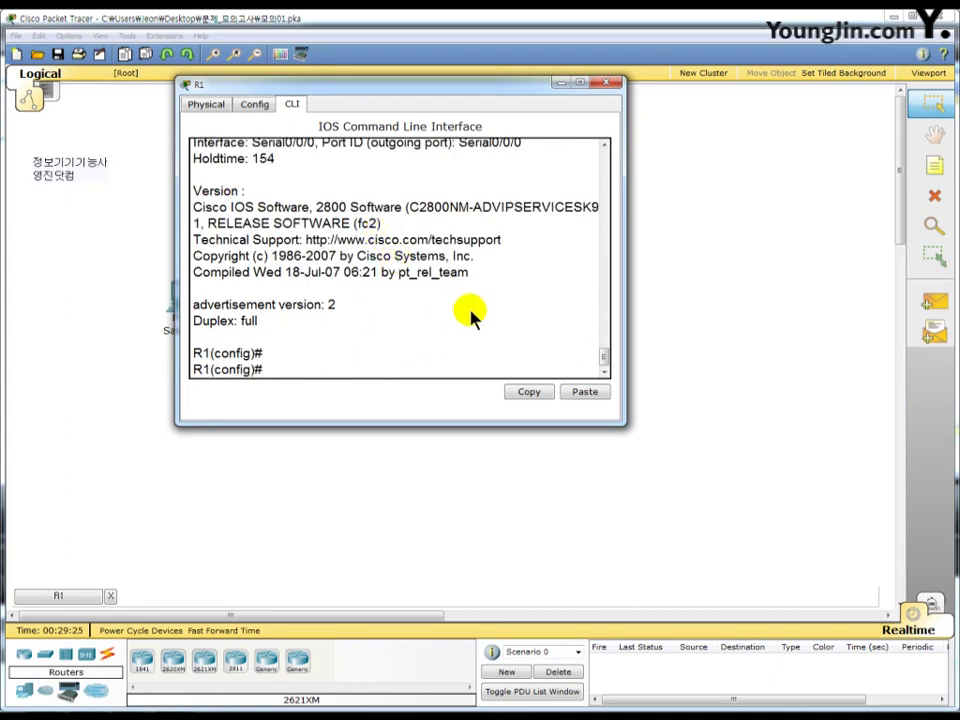
# - Add R1's default route 0.0.0.0 0.0.0.0 via 100.100.100.30, then close R1's window
pyautogui.write('ip rou 0.0.0.0 0.0.0.0')
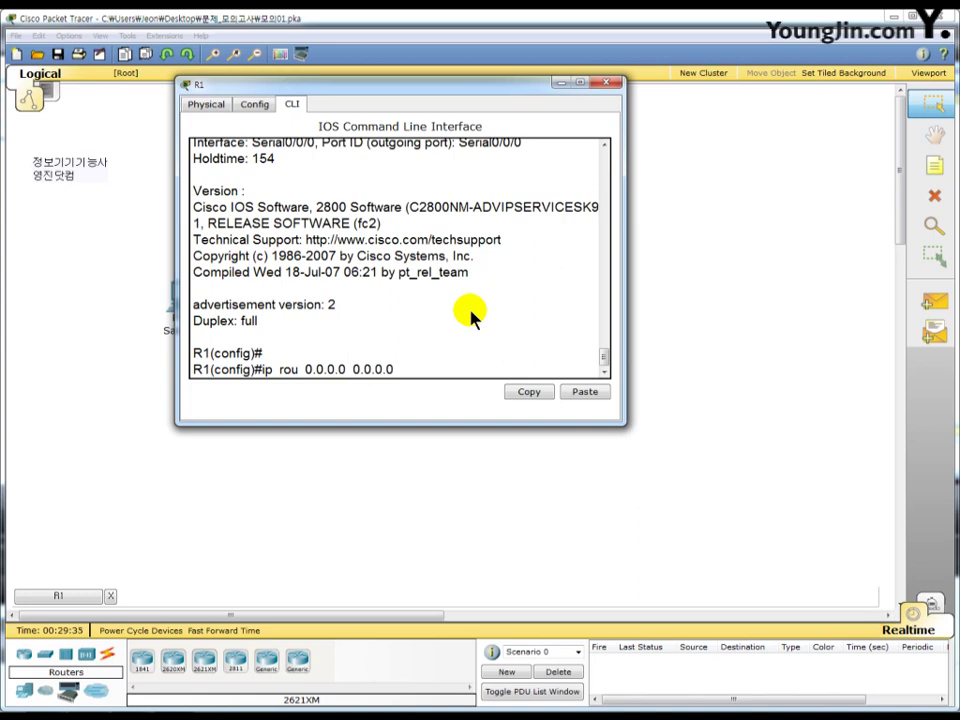
pyautogui.write(' 100.100.100.30')
pyautogui.press('Return')
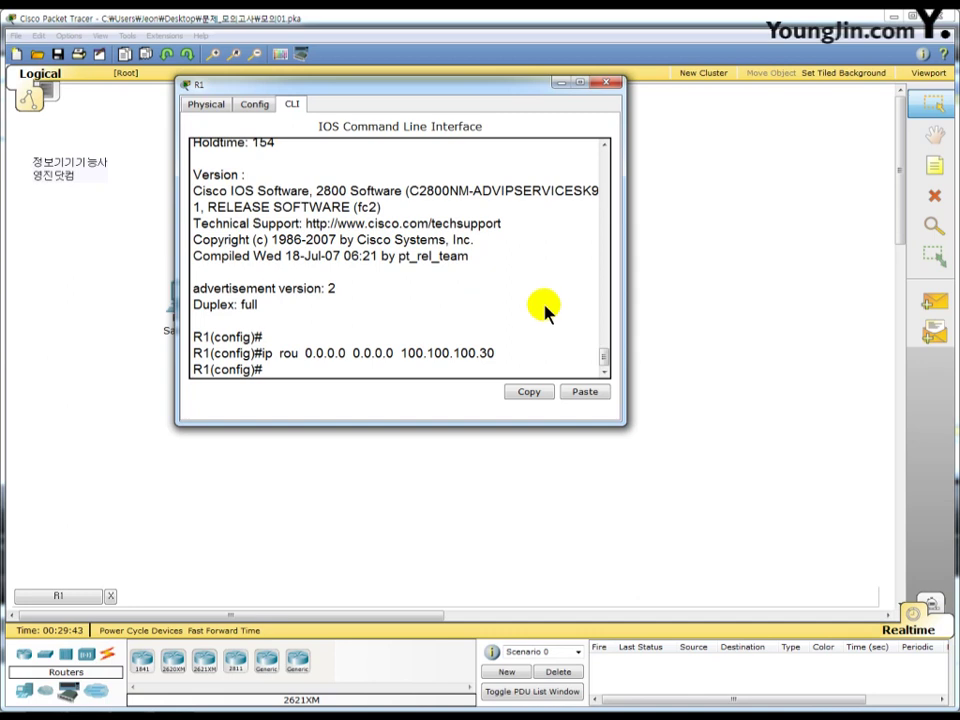
pyautogui.click(606, 84)
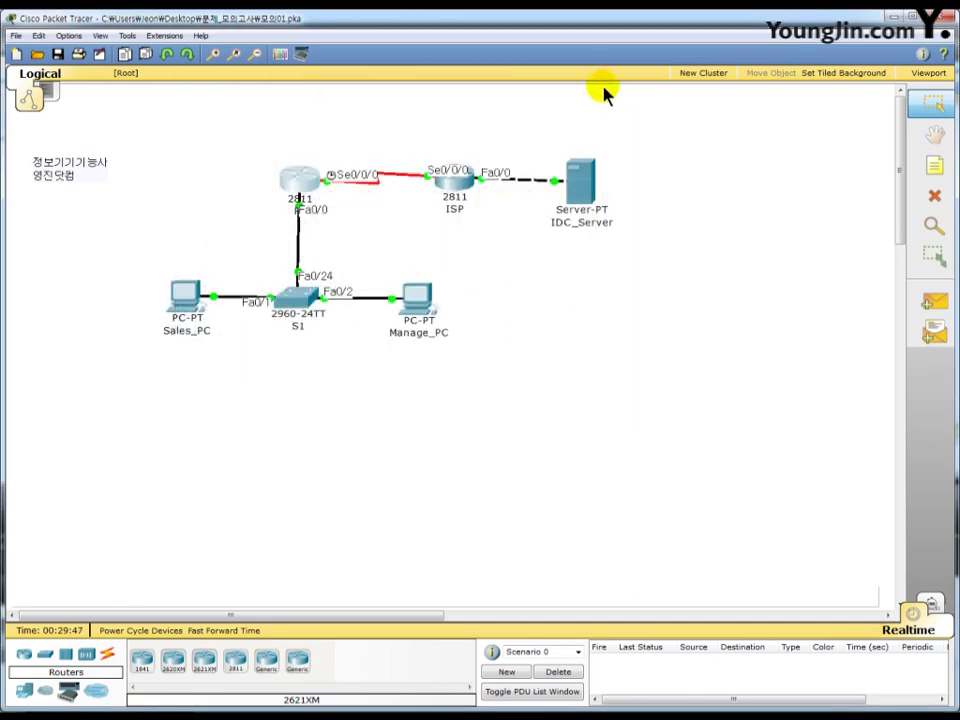
# - Ping 100.30.0.10 from Sales_PC's command prompt, getting 3 of 4 replies
pyautogui.click(183, 298)
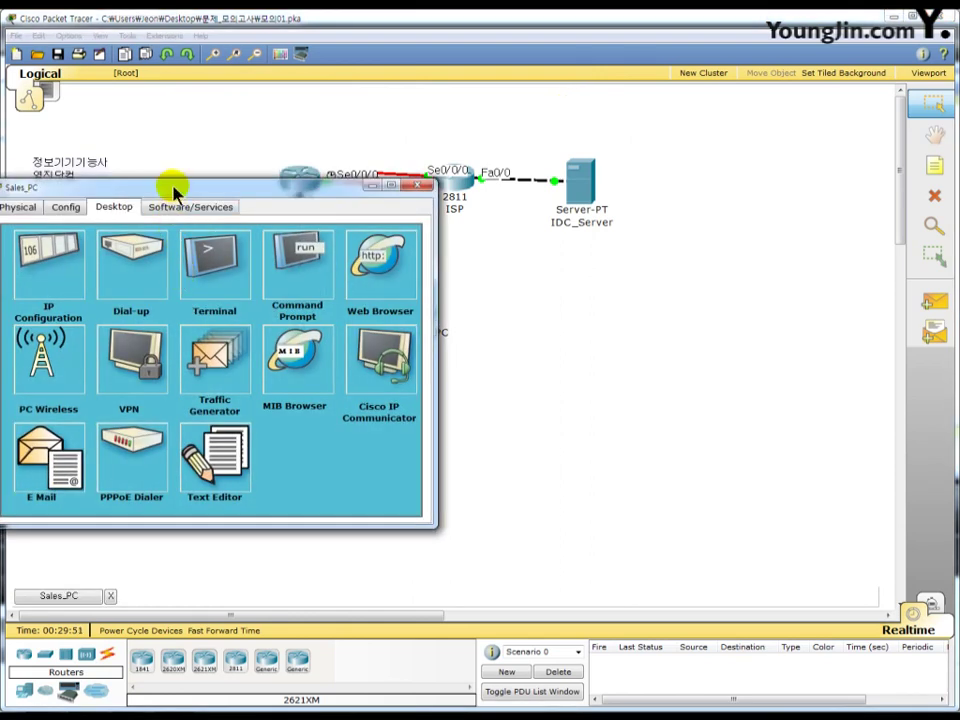
pyautogui.moveTo(173, 190); pyautogui.dragTo(380, 72)
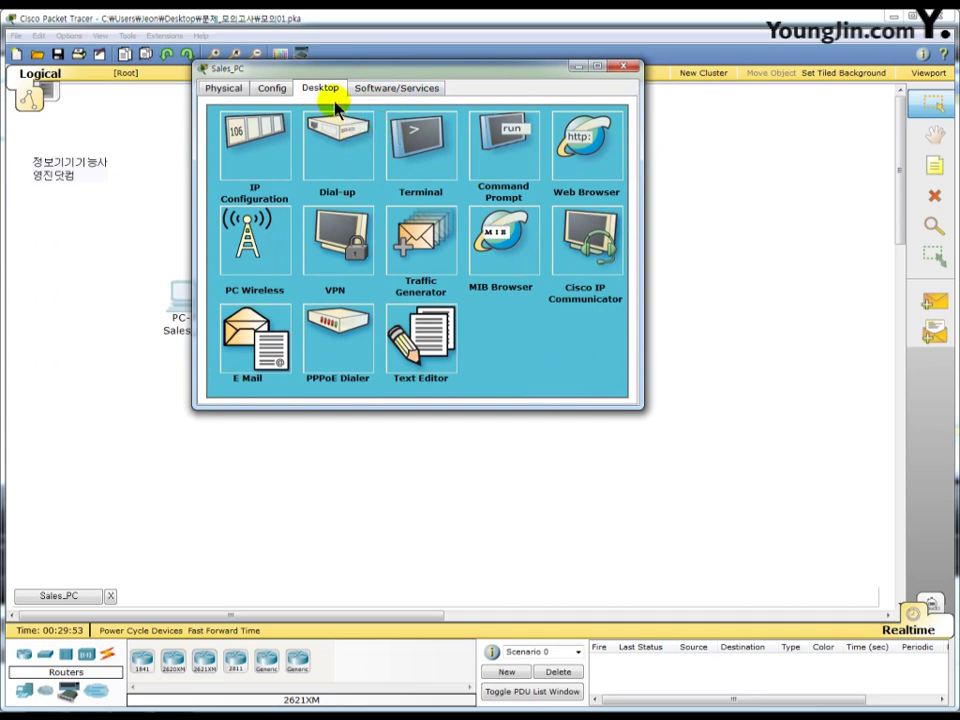
pyautogui.click(500, 168)
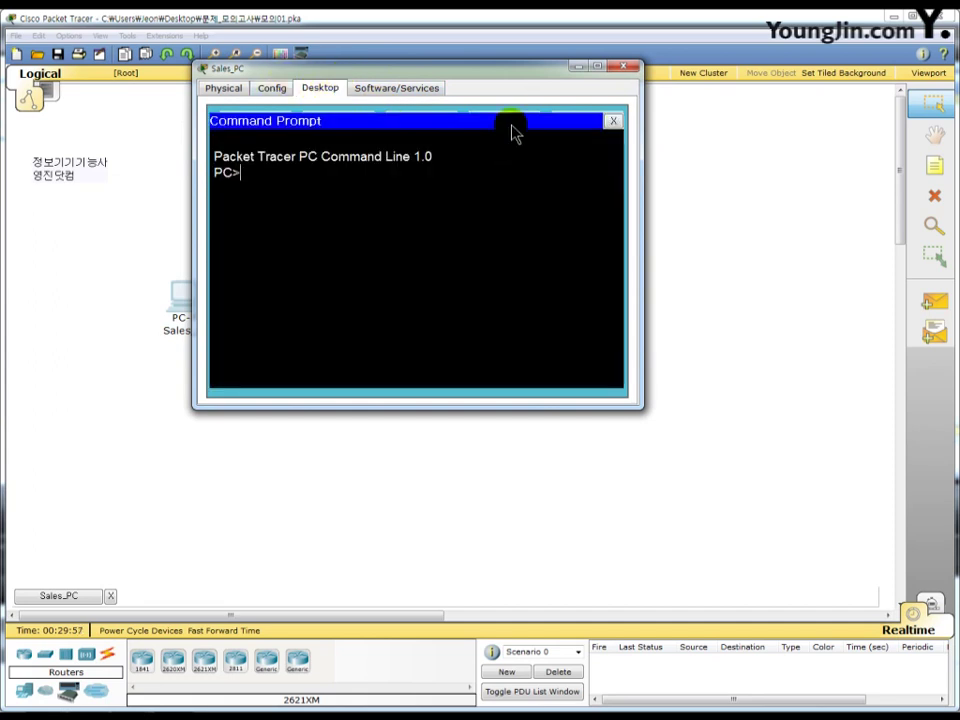
pyautogui.write('ping  100.30.0.1')
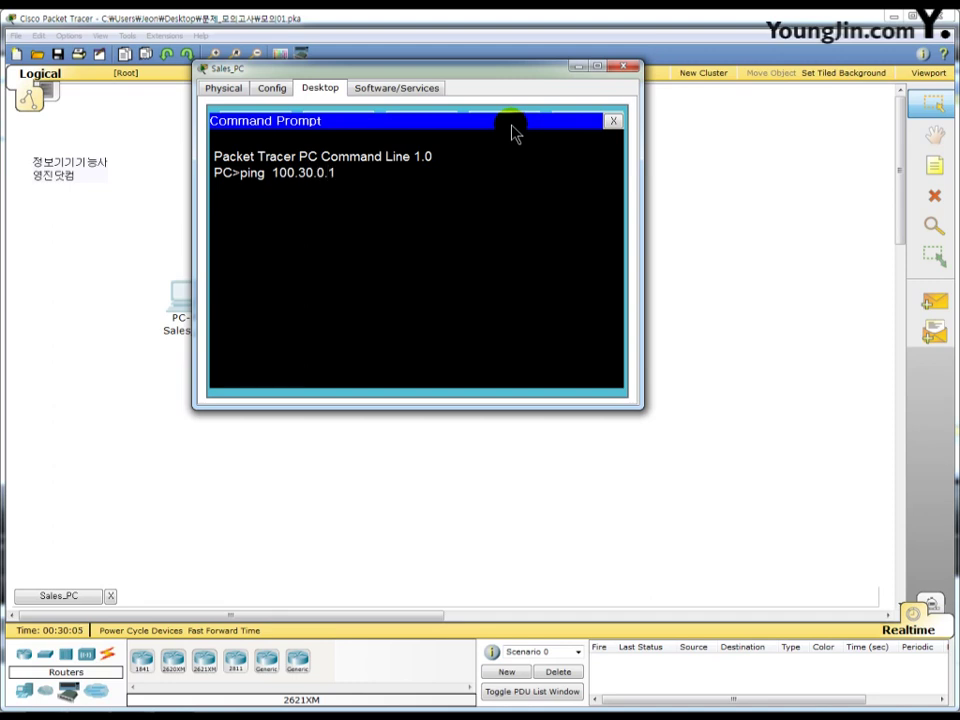
pyautogui.write('0')
pyautogui.press('Return')
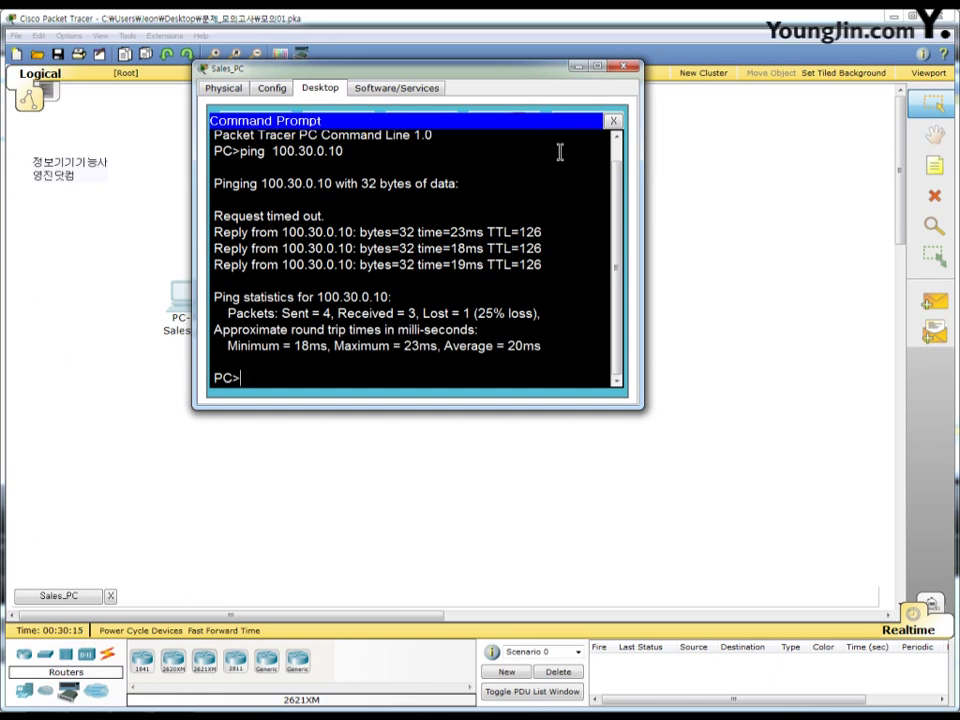
pyautogui.click(613, 121)
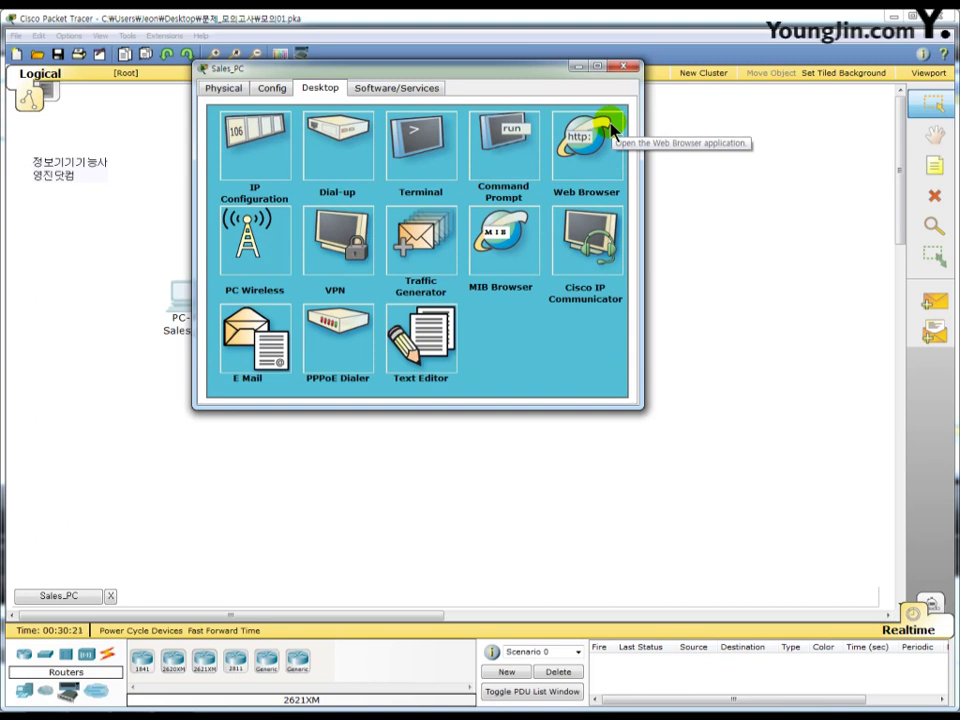
pyautogui.click(600, 132)
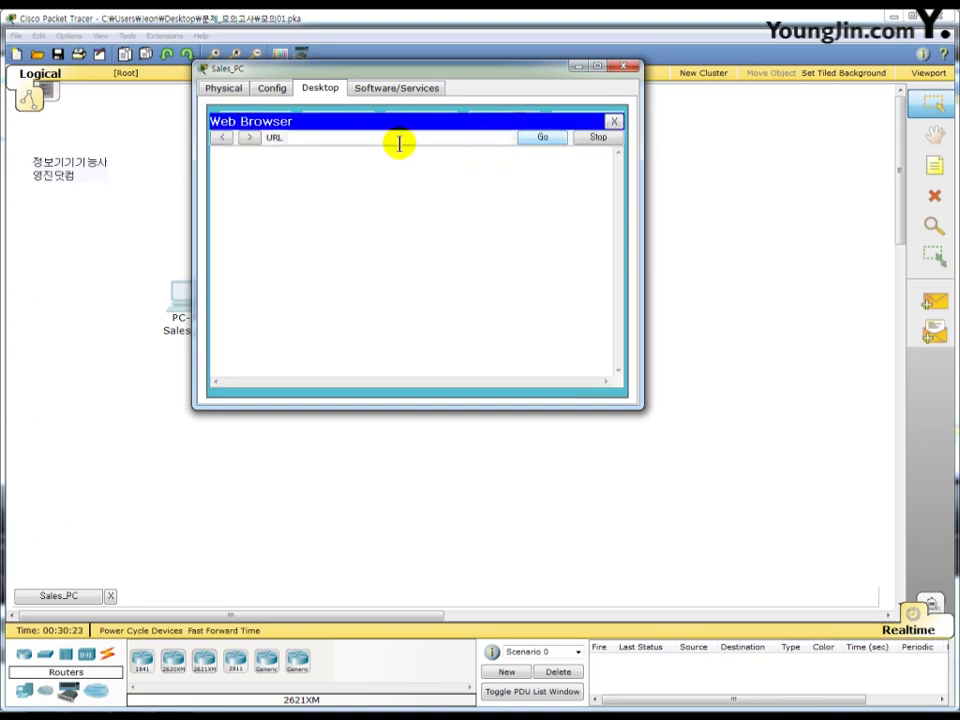
pyautogui.click(381, 138)
pyautogui.write('w')
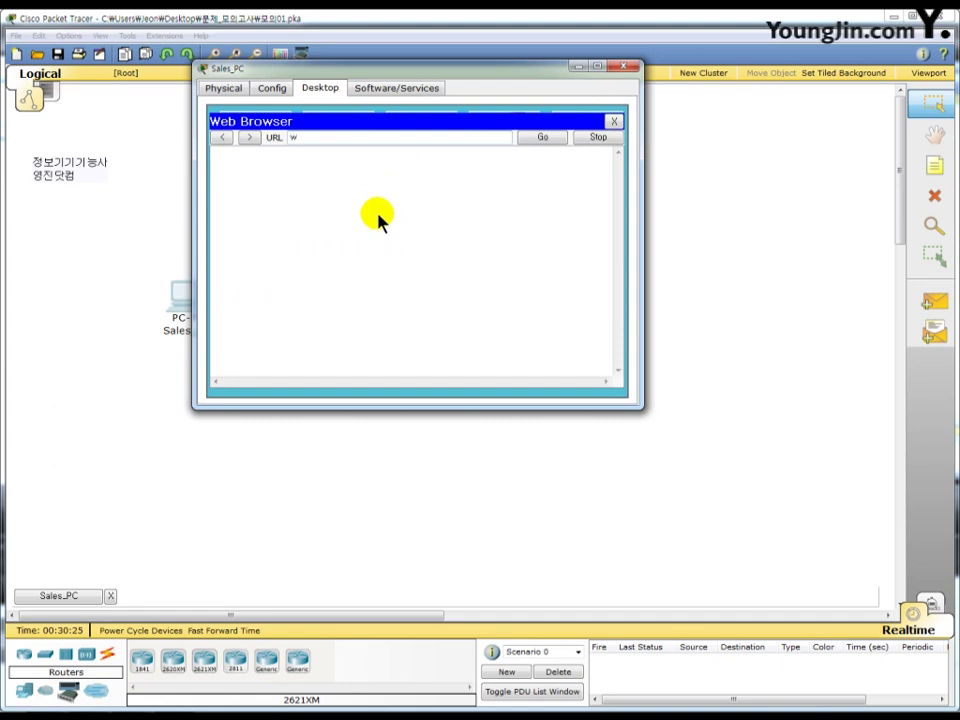
pyautogui.write('ww.skills.com')
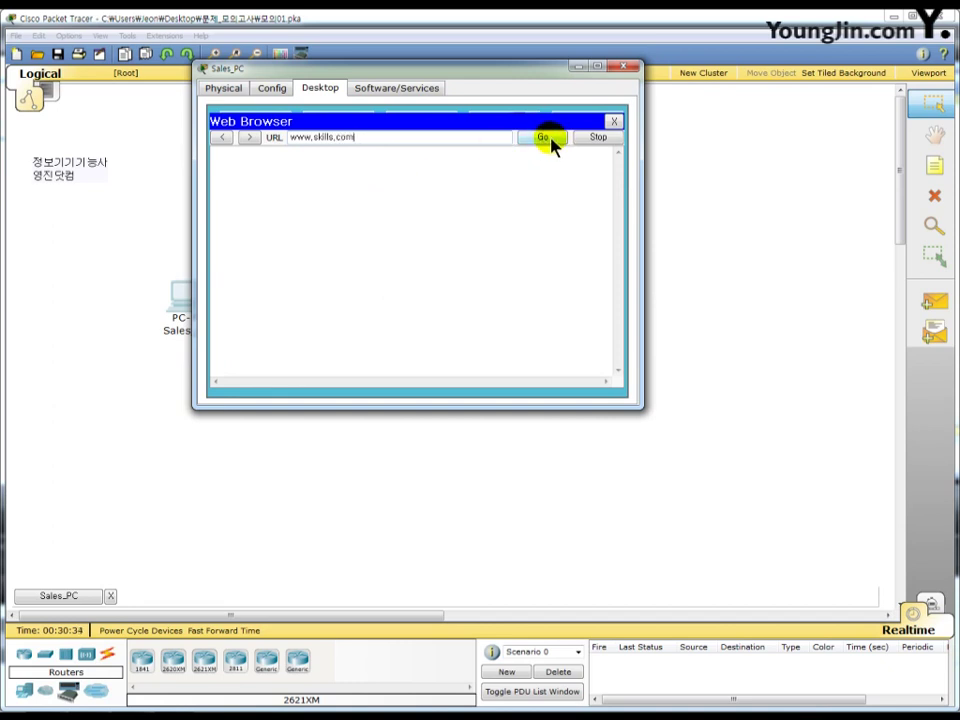
pyautogui.click(552, 145)
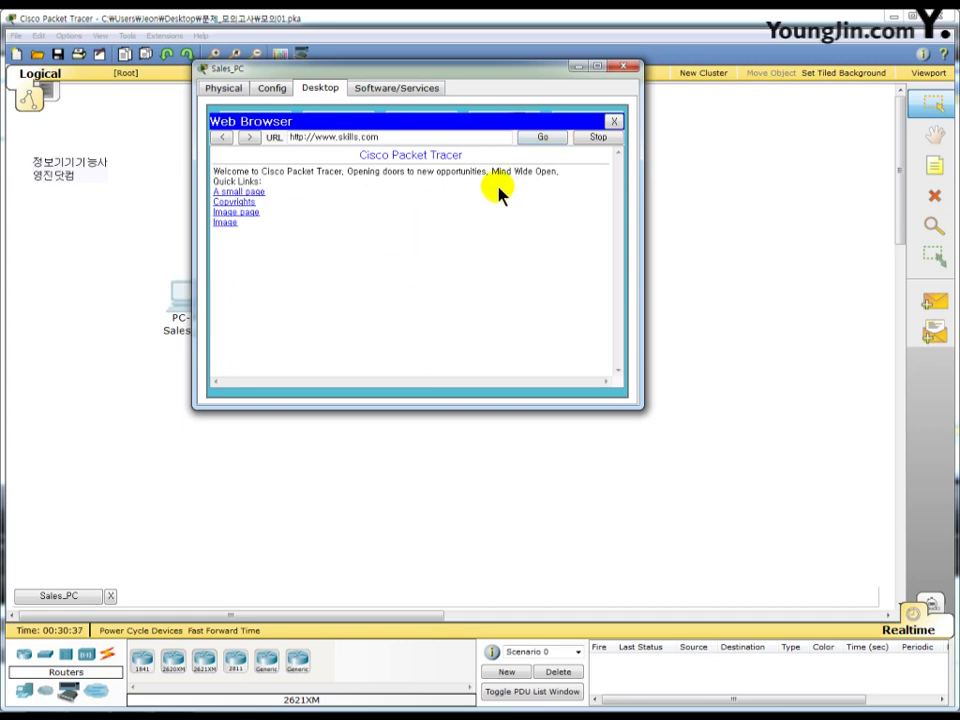
pyautogui.click(624, 67)
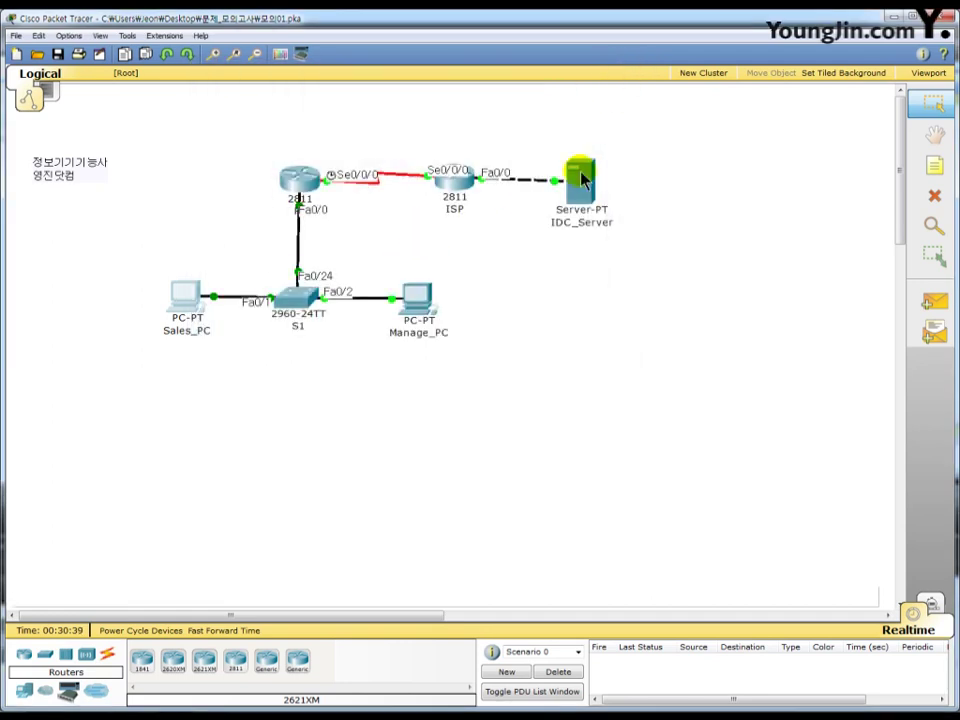
# - Ping 100.30.0.10 from Manage_PC's command prompt, receiving three replies
pyautogui.click(414, 302)
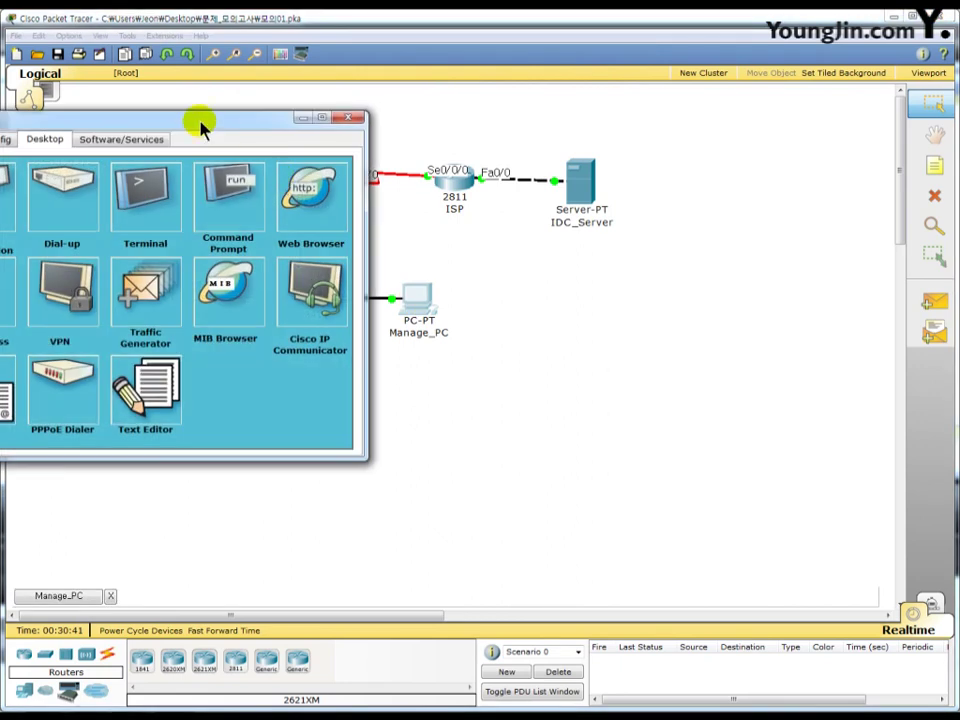
pyautogui.moveTo(197, 124); pyautogui.dragTo(510, 75)
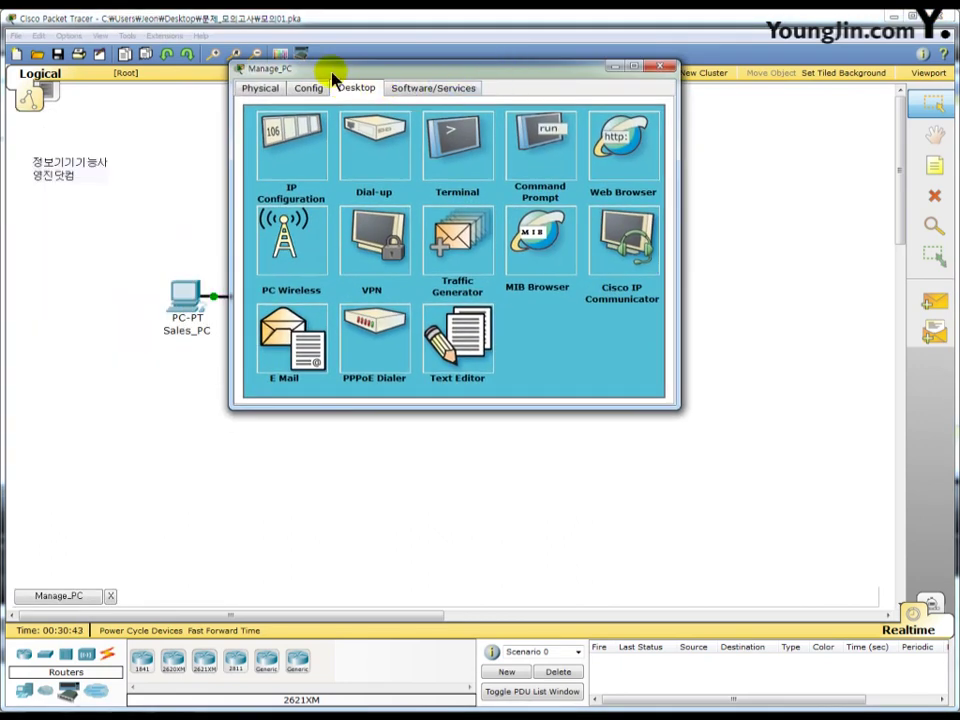
pyautogui.click(540, 145)
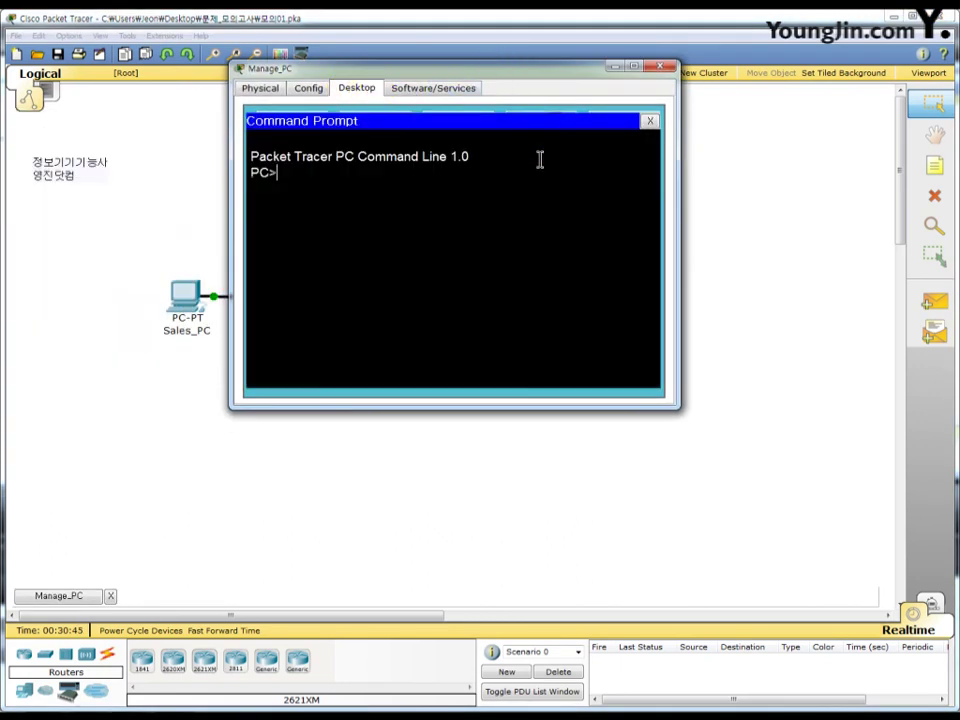
pyautogui.write('ping  100')
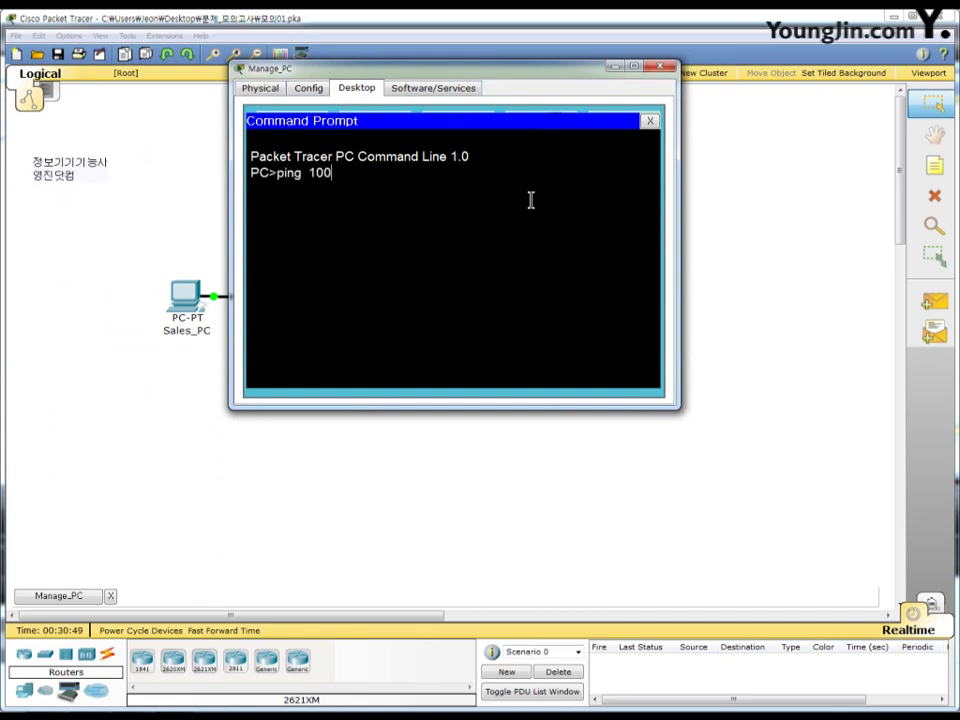
pyautogui.write('.30.0.0.10')
pyautogui.press('Return')
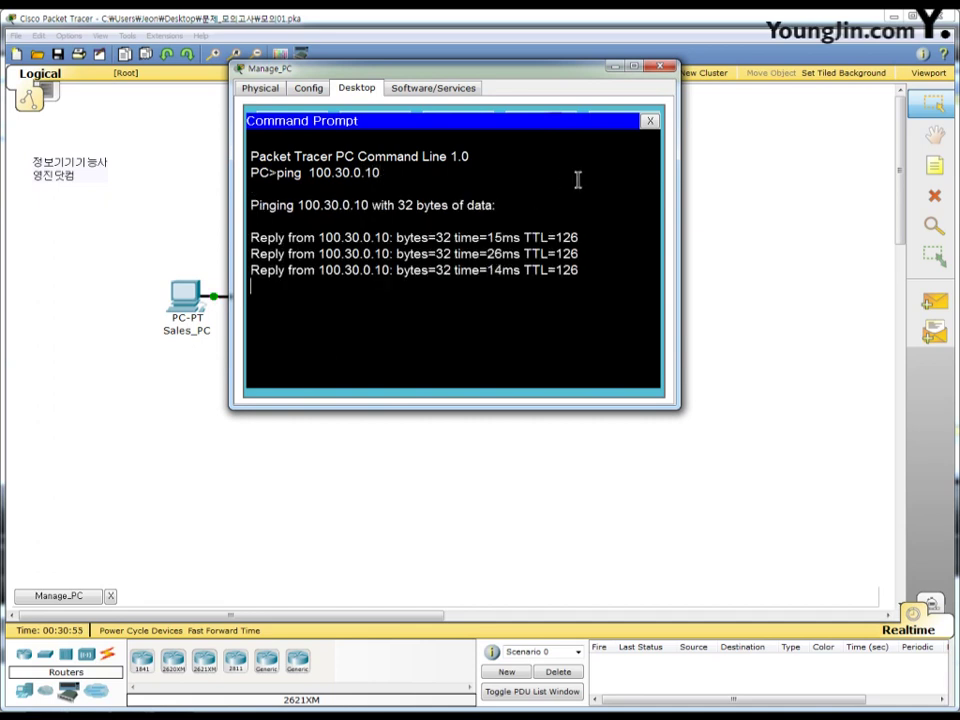
pyautogui.click(651, 122)
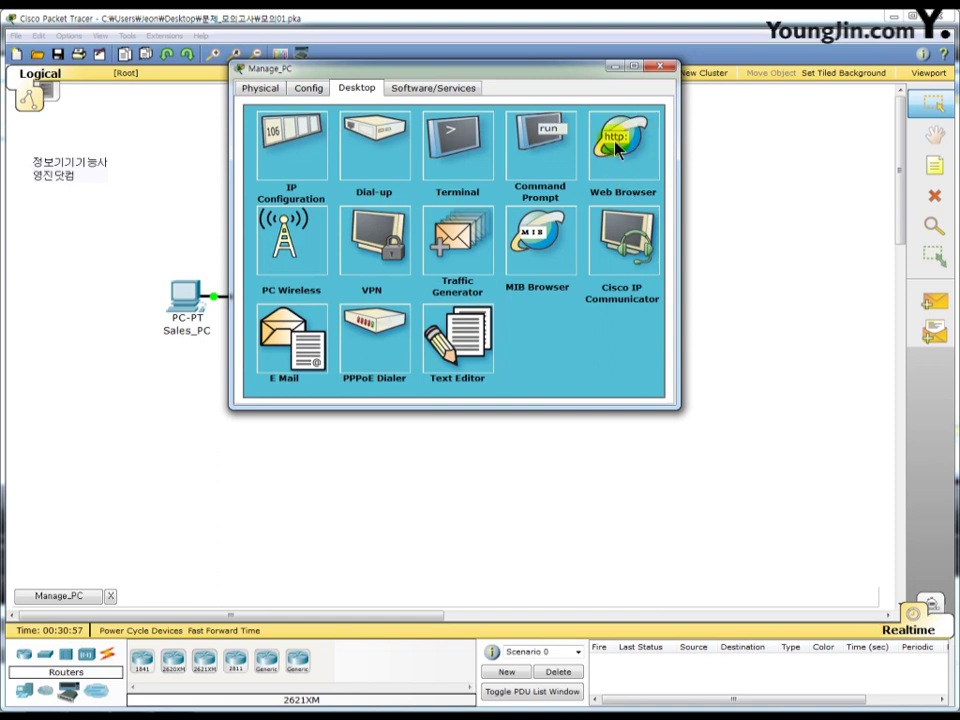
pyautogui.click(617, 140)
pyautogui.click(433, 137)
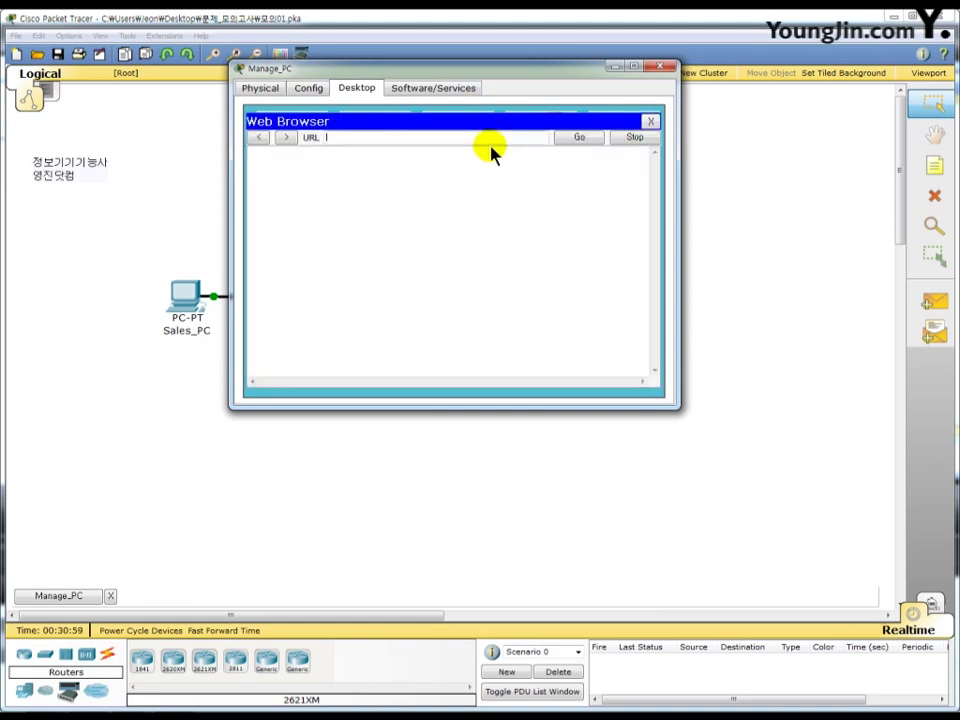
pyautogui.write('www.skills.com')
pyautogui.click(568, 139)
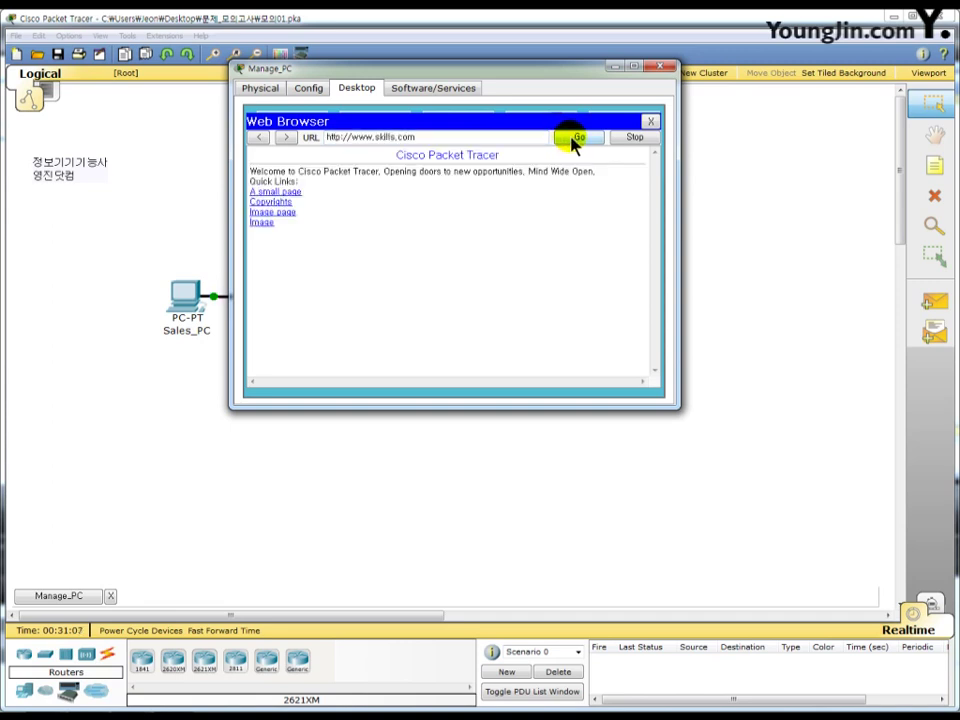
pyautogui.click(651, 122)
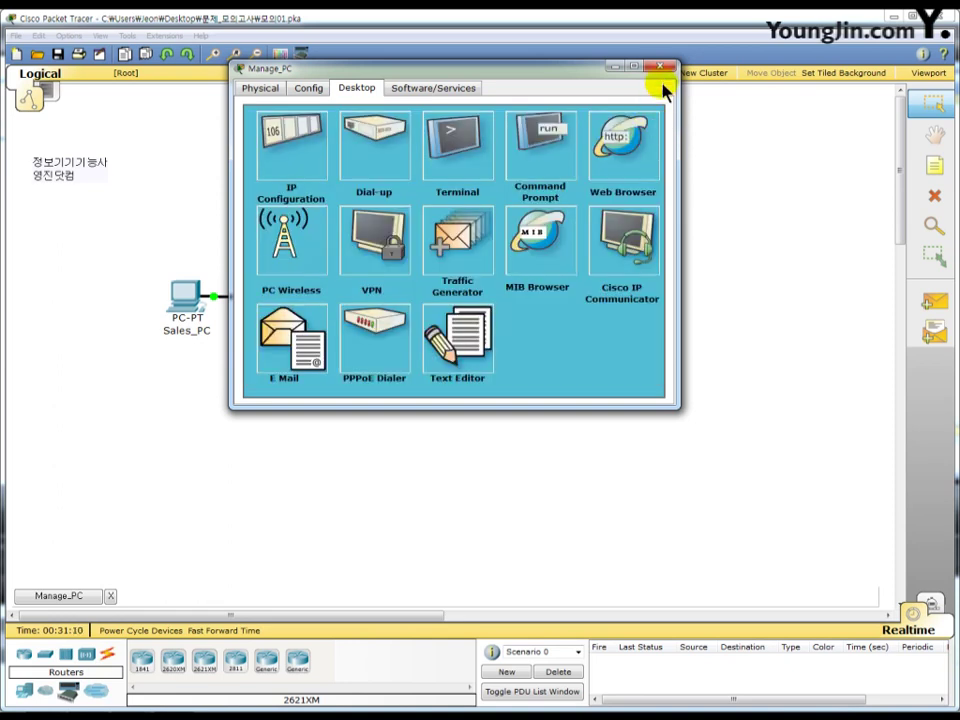
pyautogui.click(662, 68)
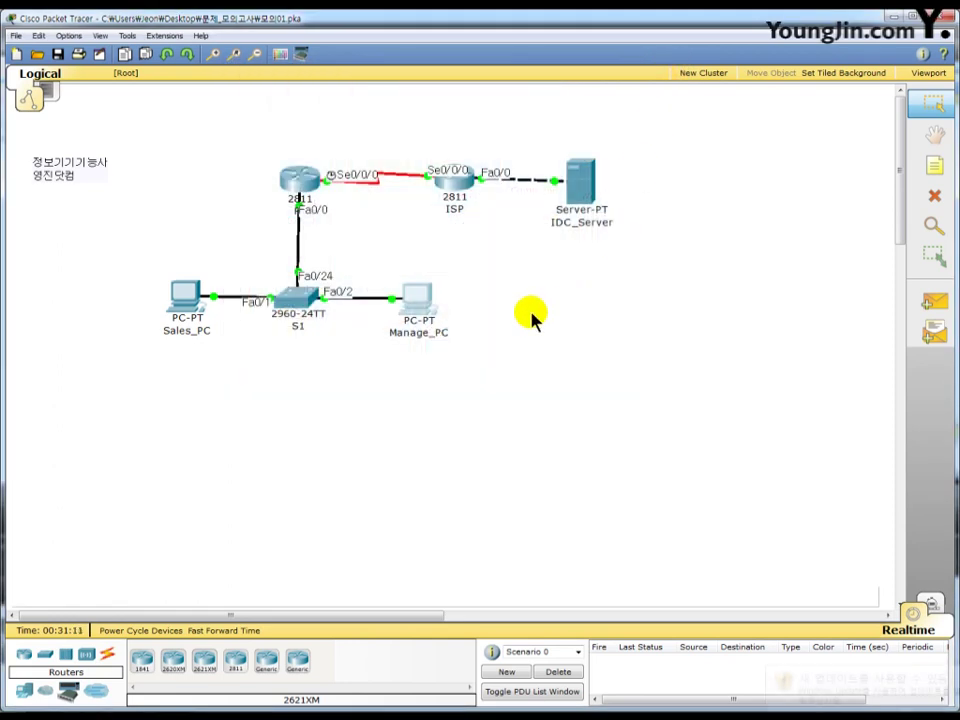